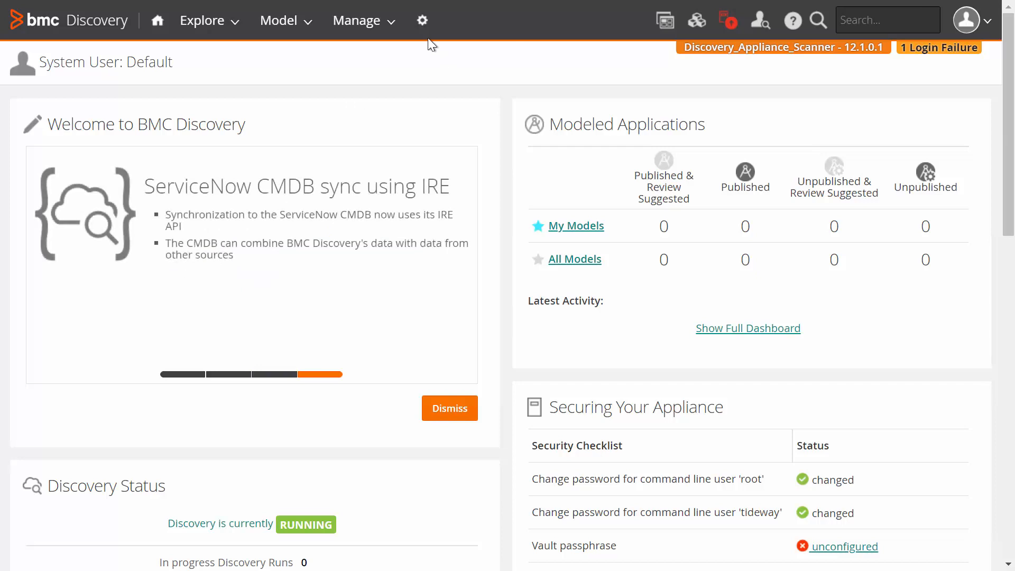
Open the Thycotic Secret Server settings in the appliance's Vault Management administration
click(423, 24)
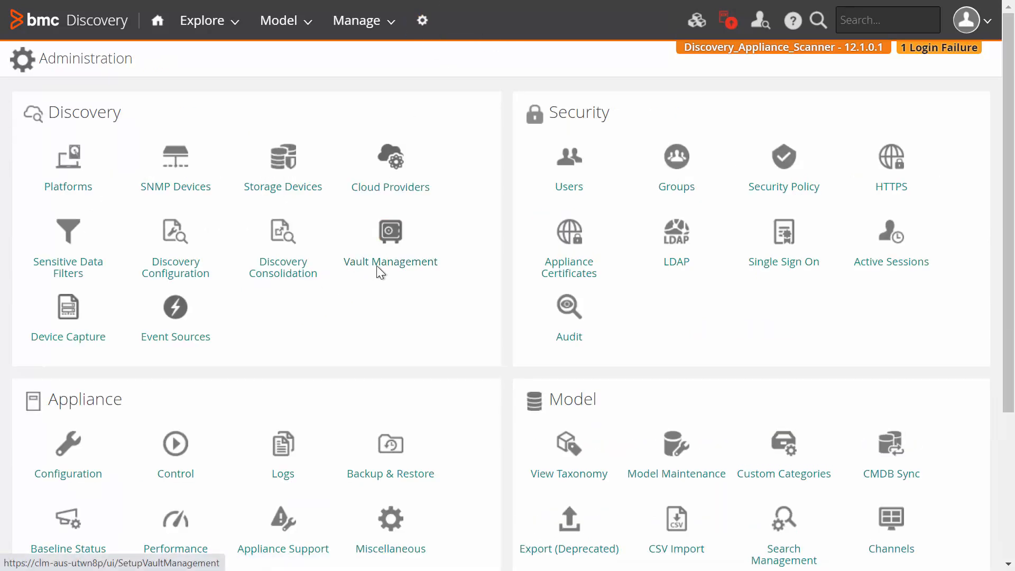
click(397, 254)
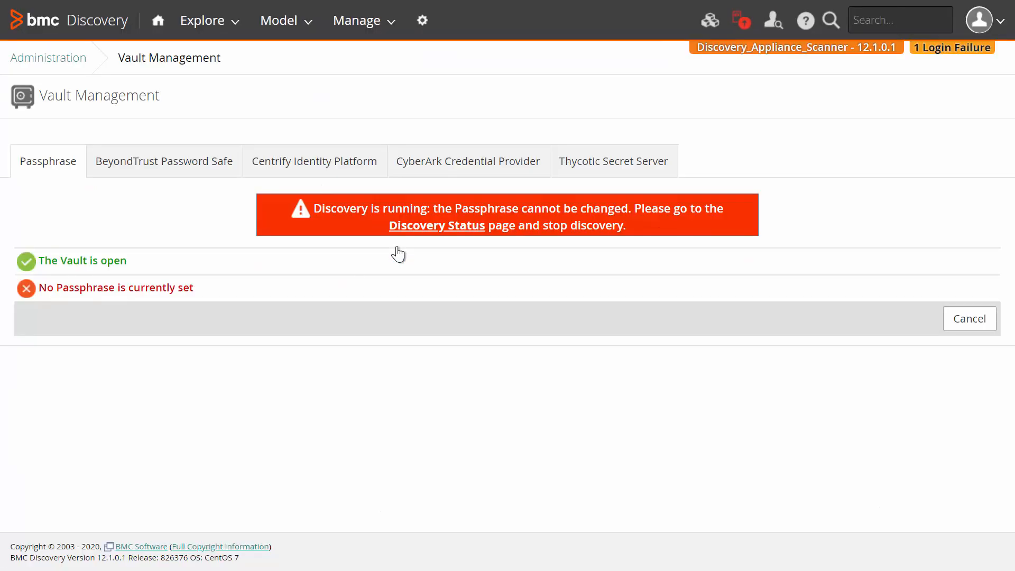
click(605, 166)
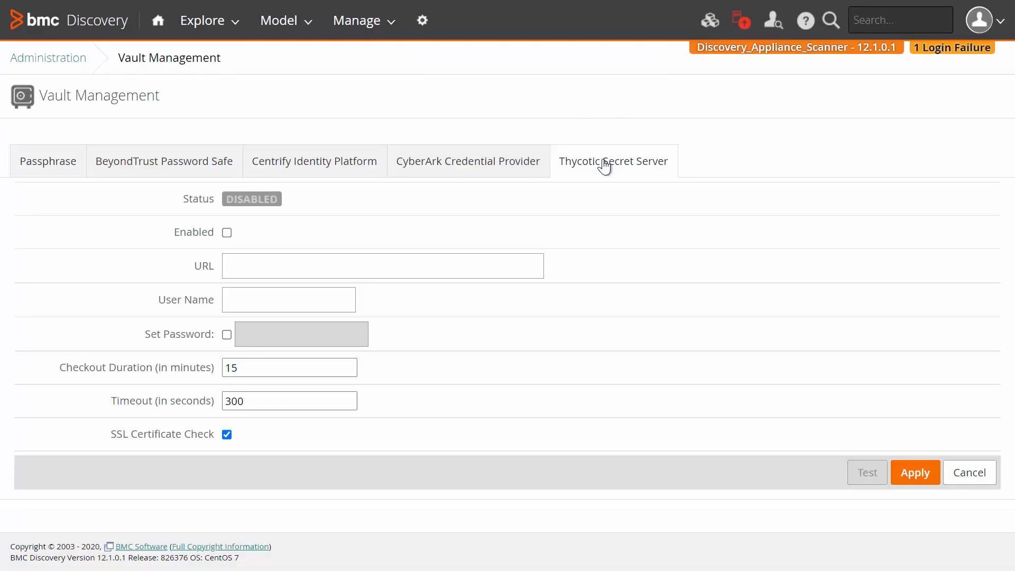
click(227, 233)
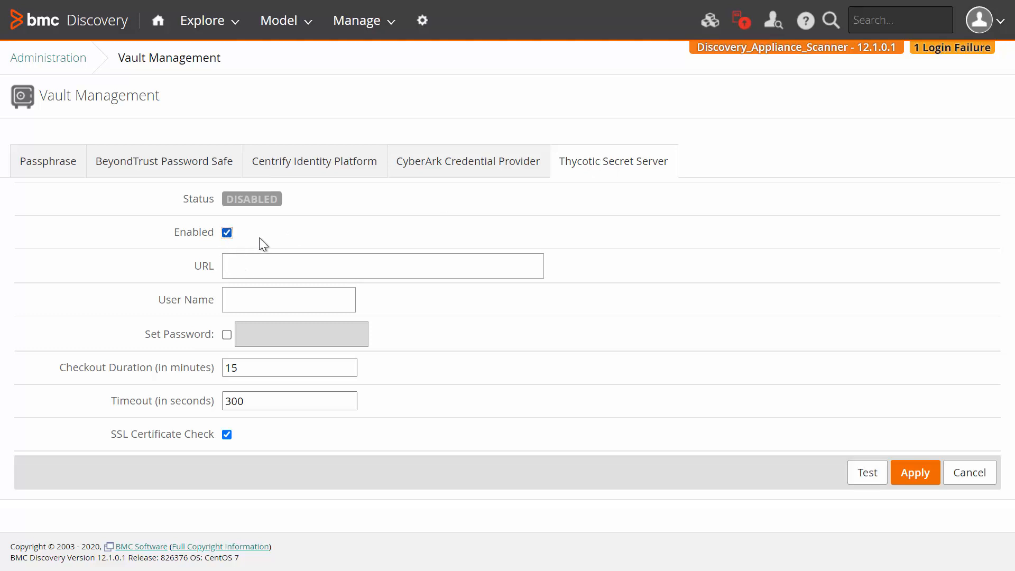
click(270, 264)
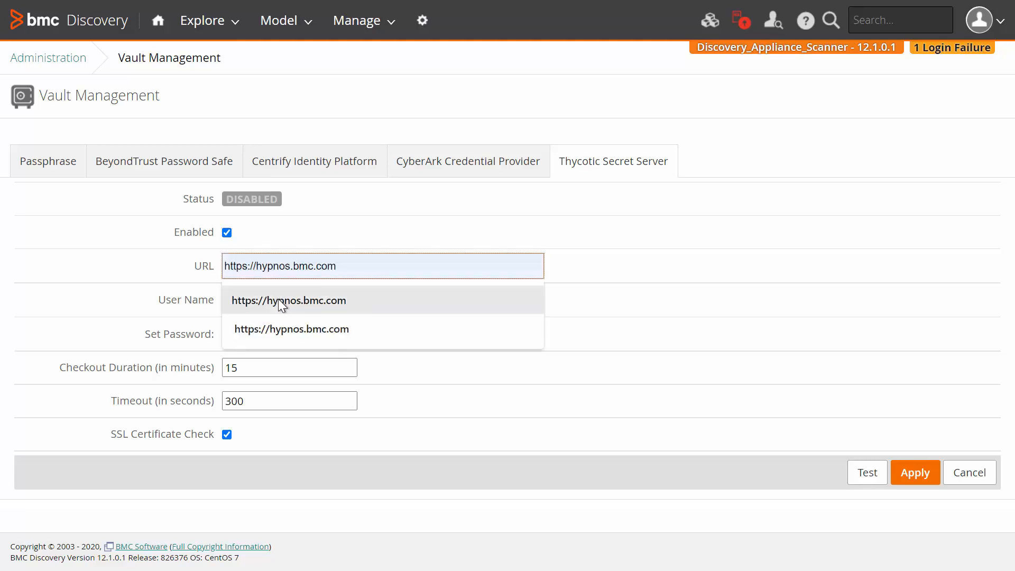
click(281, 303)
Enter tideway as the user name and set the vault account password
click(296, 307)
text(tideway)
key(Tab)
key(space)
key(Tab)
text(********)
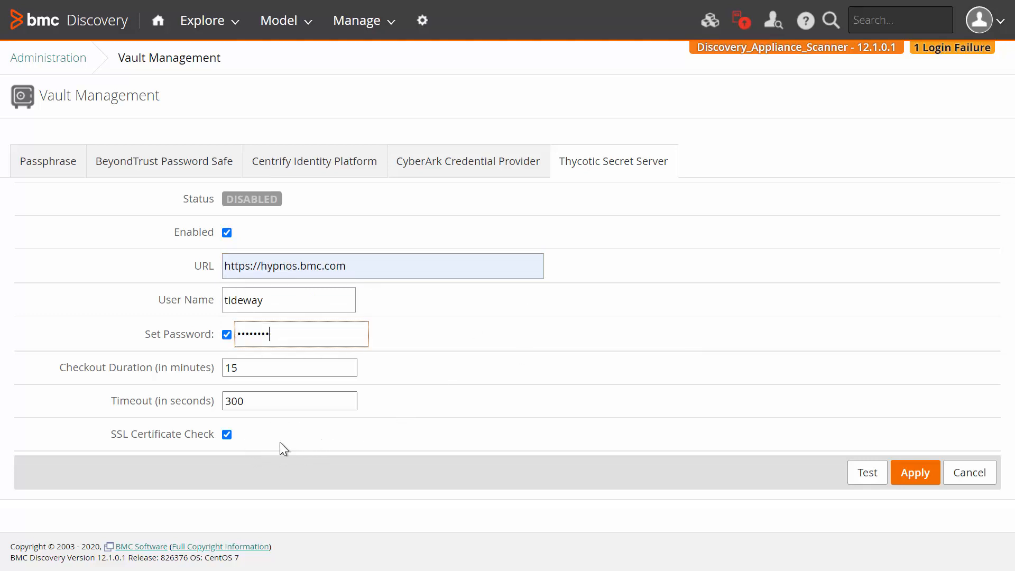
Turn off the SSL certificate check and test the Thycotic connection
click(226, 435)
click(872, 478)
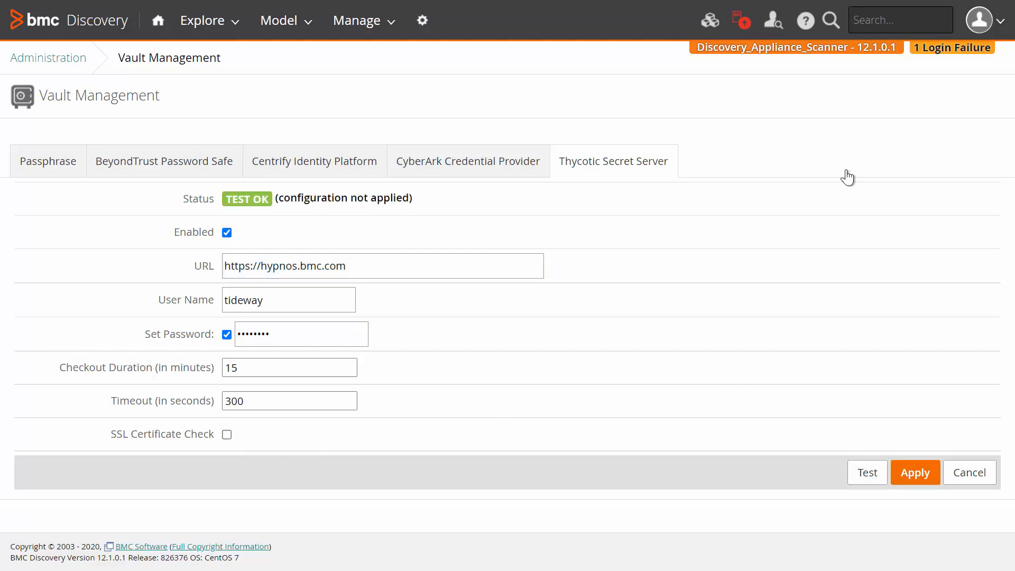
Disable the Thycotic Secret Server vault on the appliance and apply the settings
click(227, 233)
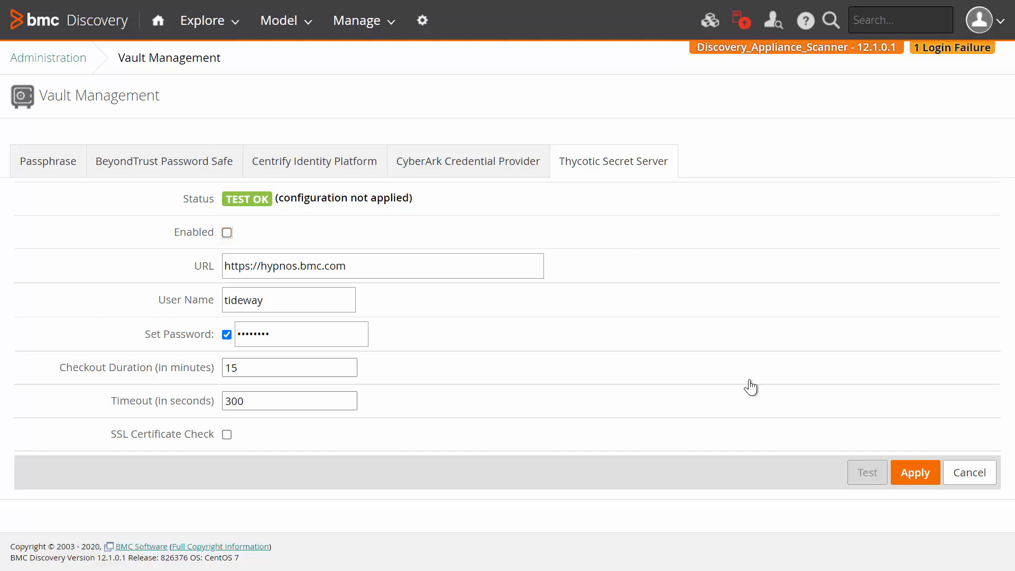
click(922, 479)
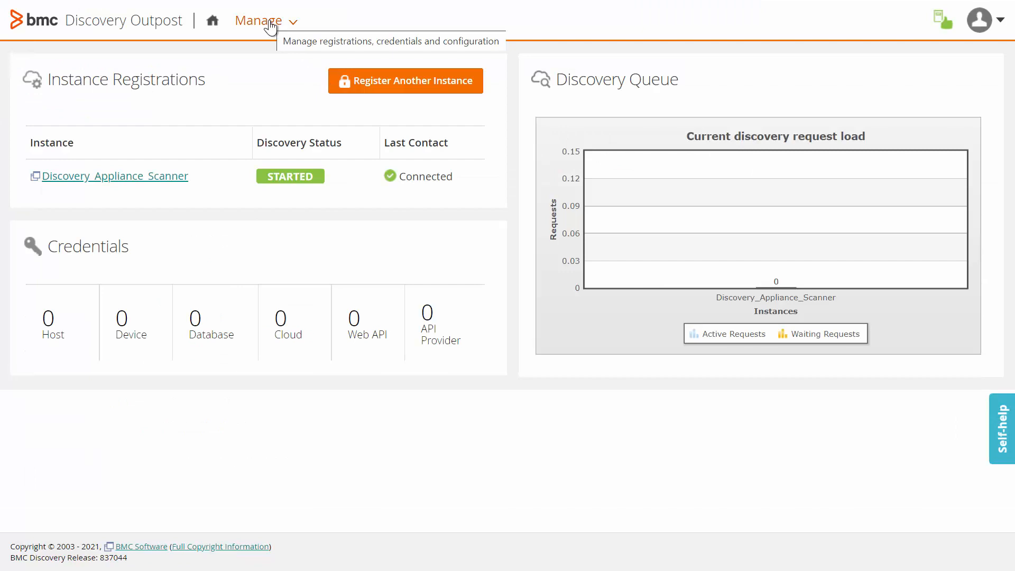
Open the Thycotic Secret Server tab of the Outpost's vault providers
click(270, 25)
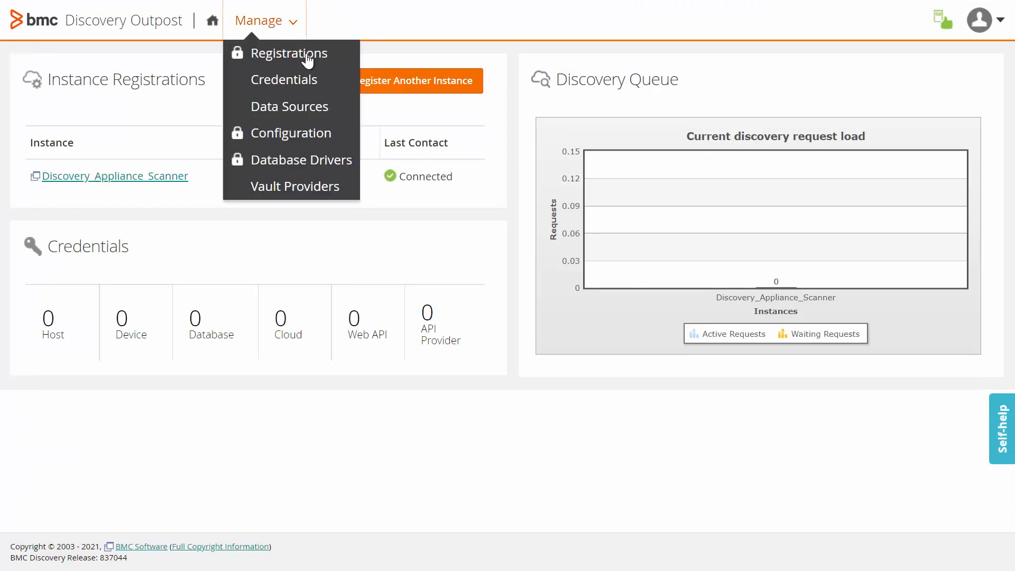
click(284, 187)
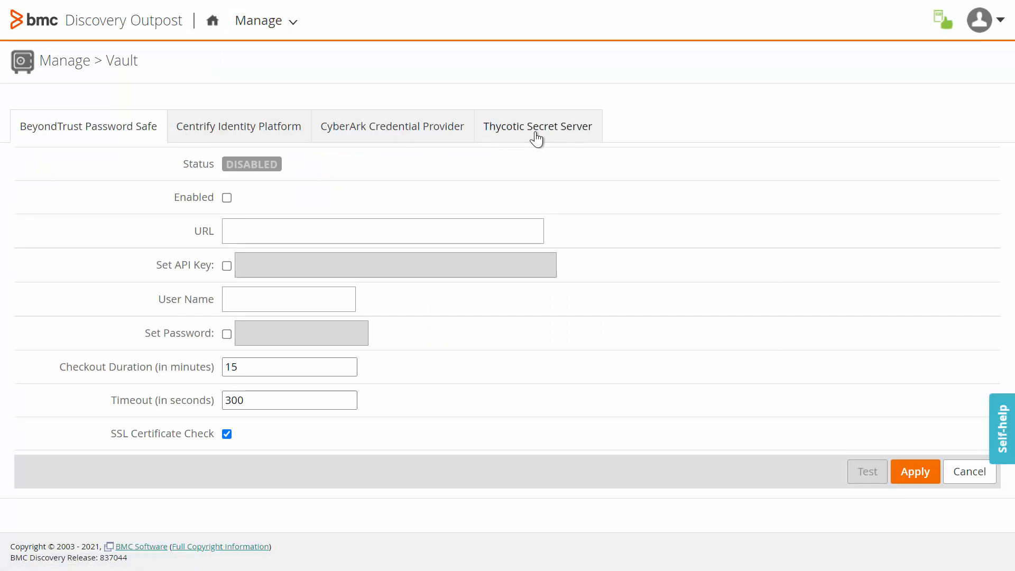
click(535, 136)
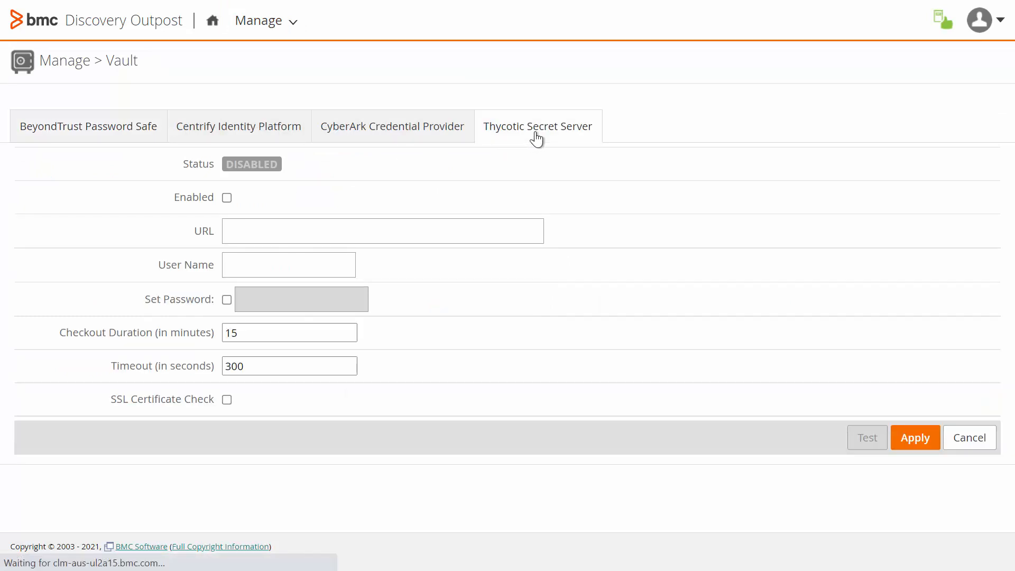
click(226, 197)
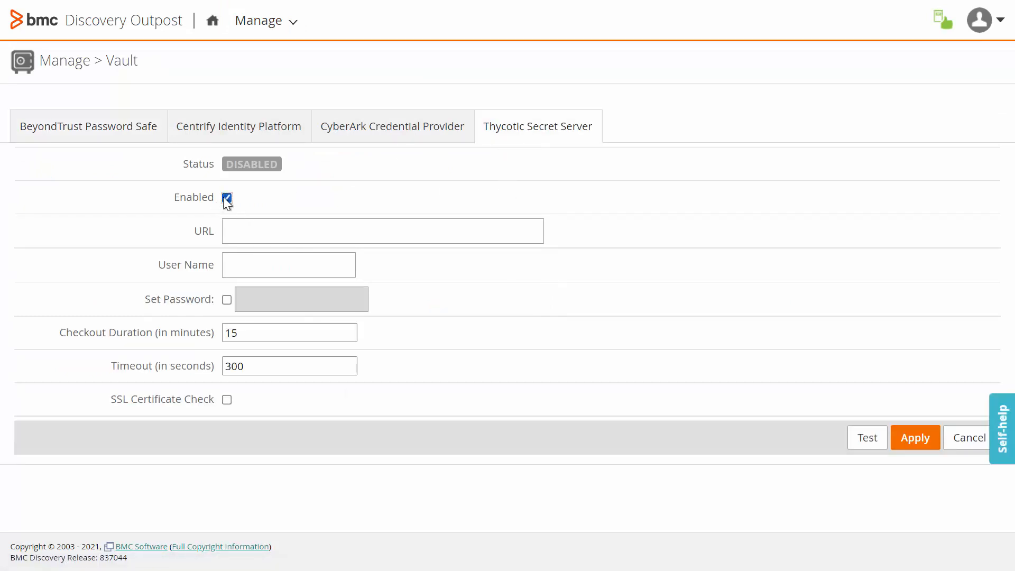
click(267, 229)
click(268, 266)
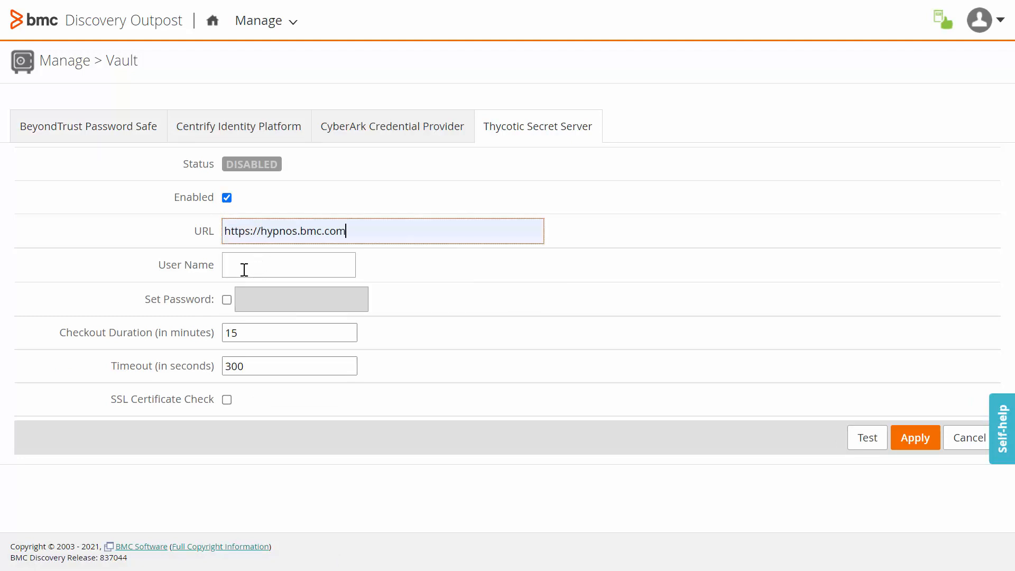
Set the user name to tideway and fill in the vault account password
click(243, 267)
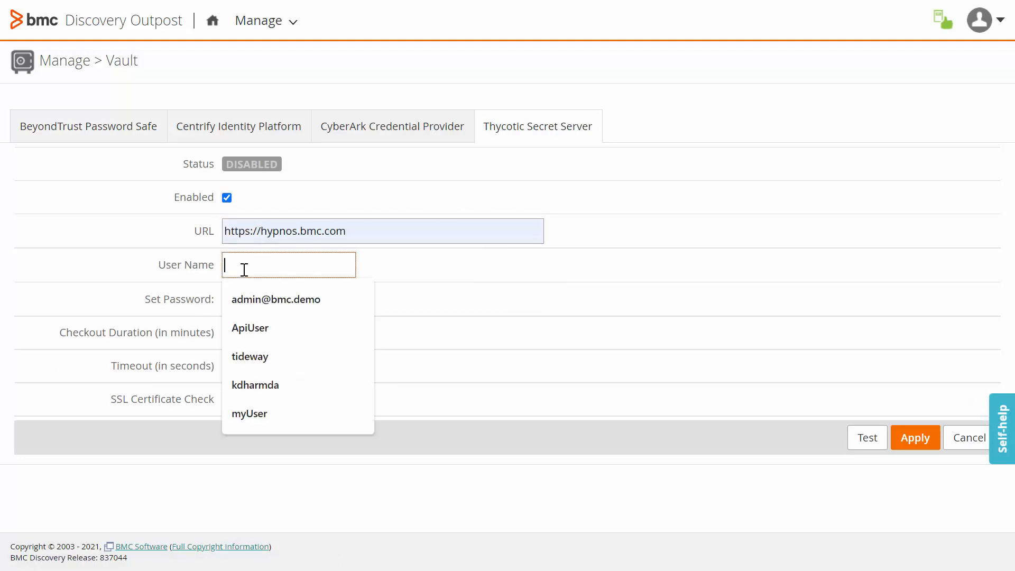
click(260, 357)
click(227, 300)
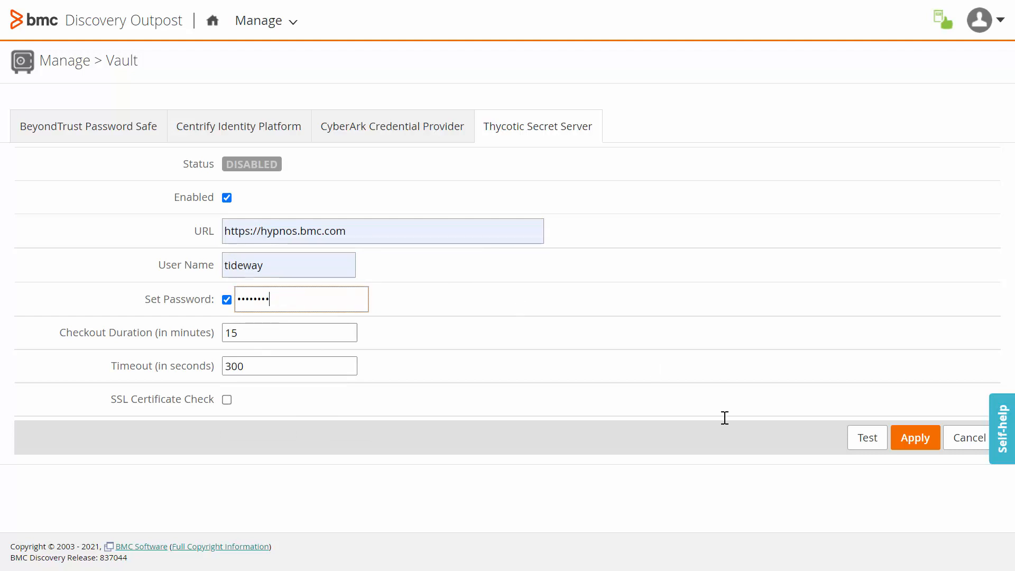
Test the Thycotic connection and apply the Outpost vault settings
click(864, 446)
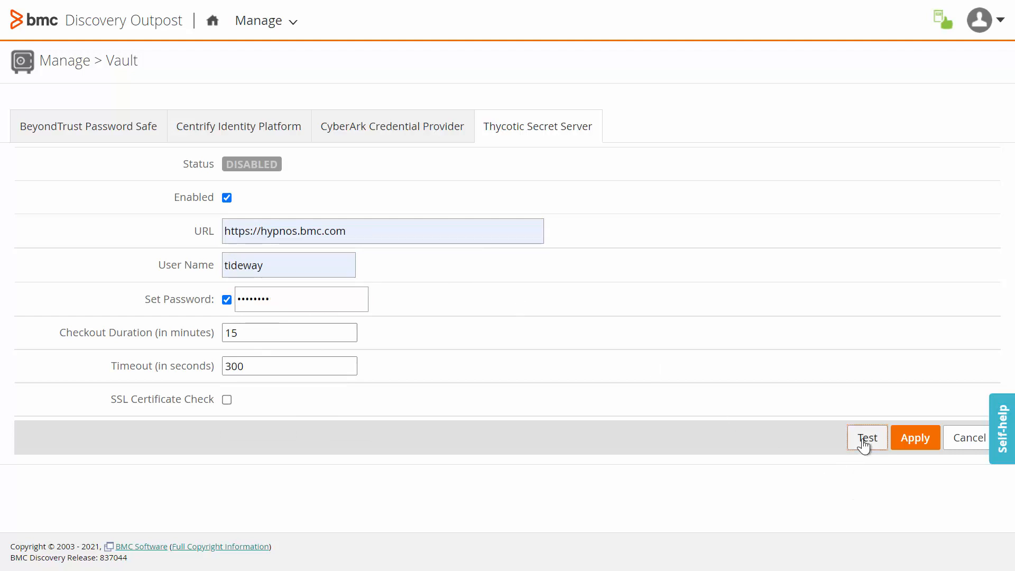
click(922, 446)
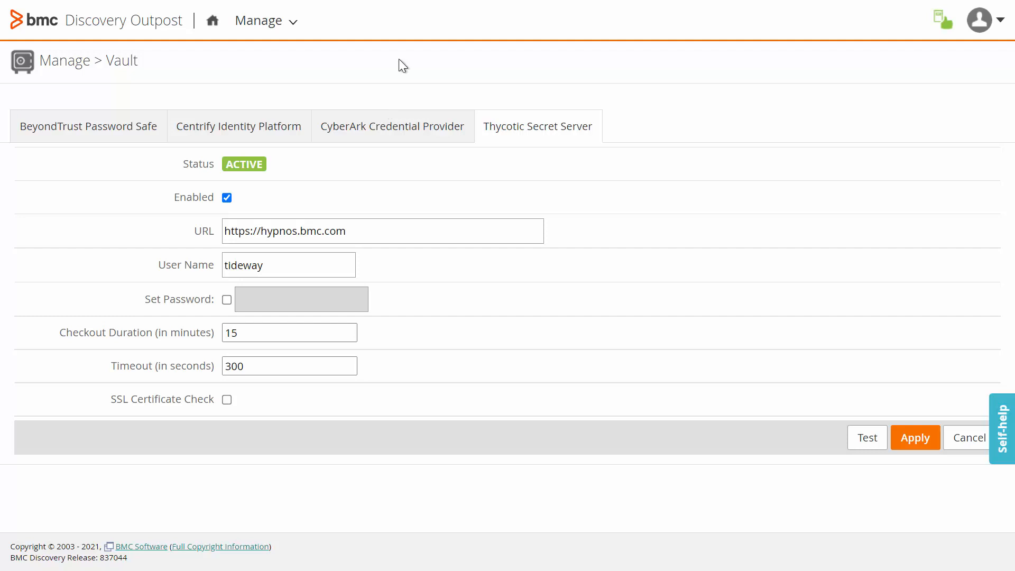
Start adding a new SSH host credential from the Outpost credentials page
click(284, 25)
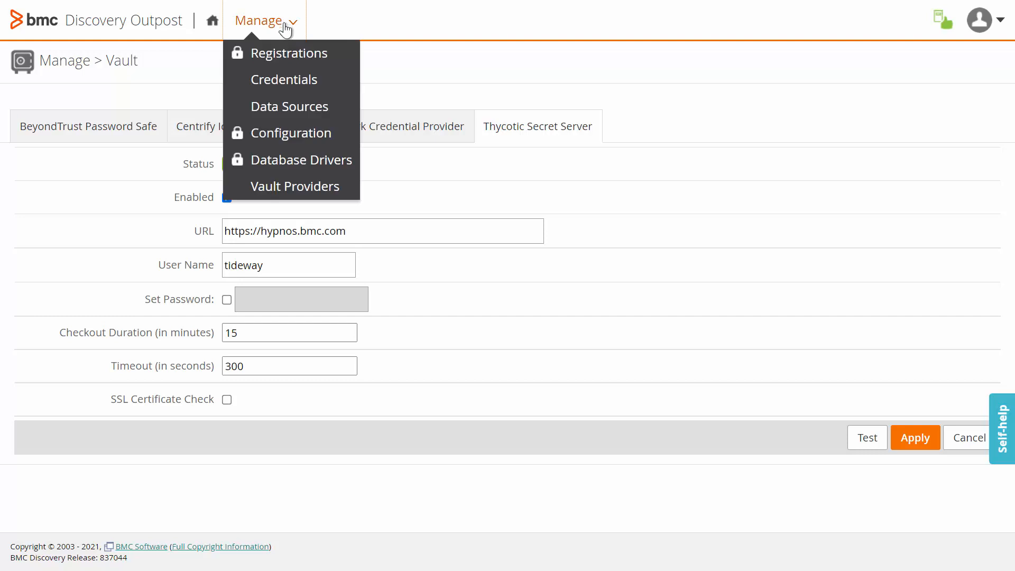
click(301, 83)
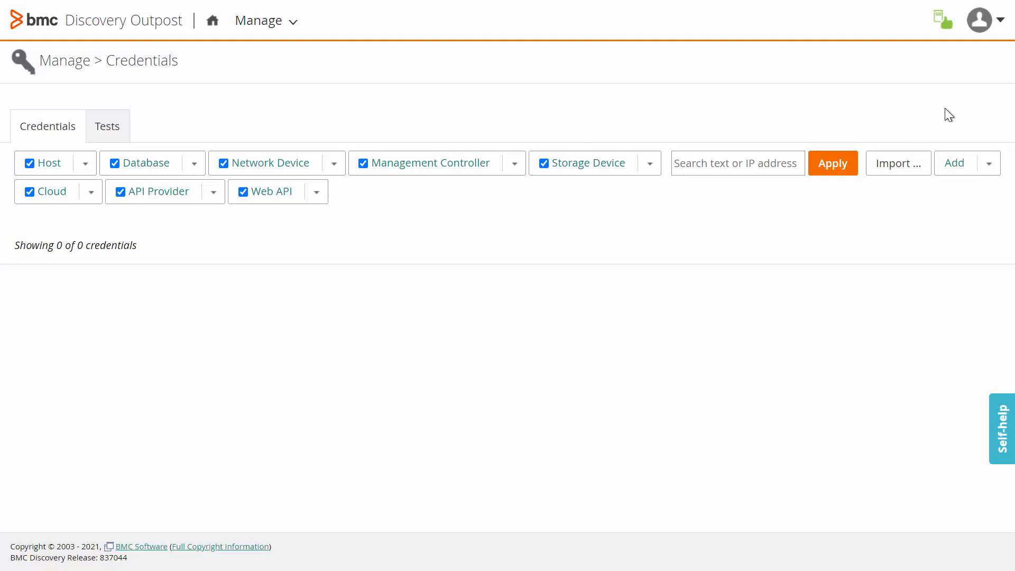
click(989, 164)
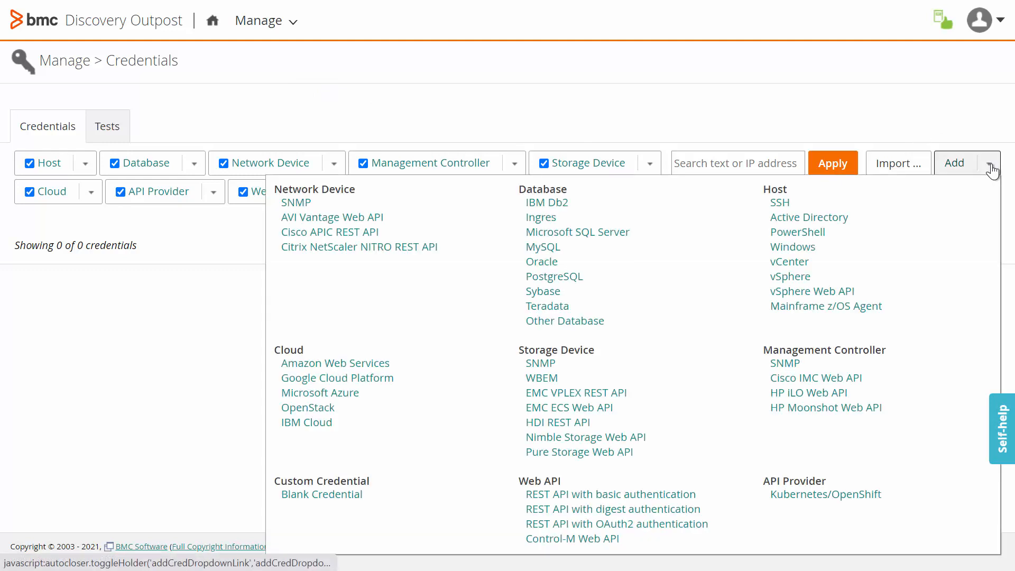
click(782, 205)
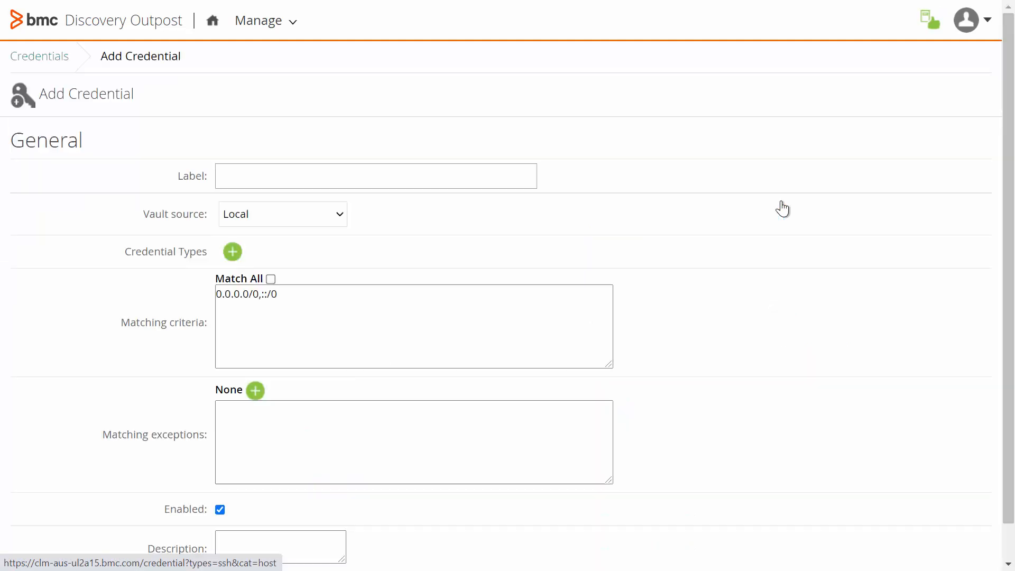
Set the credential's vault source to Thycotic Secret Server
drag(148, 218, 190, 218)
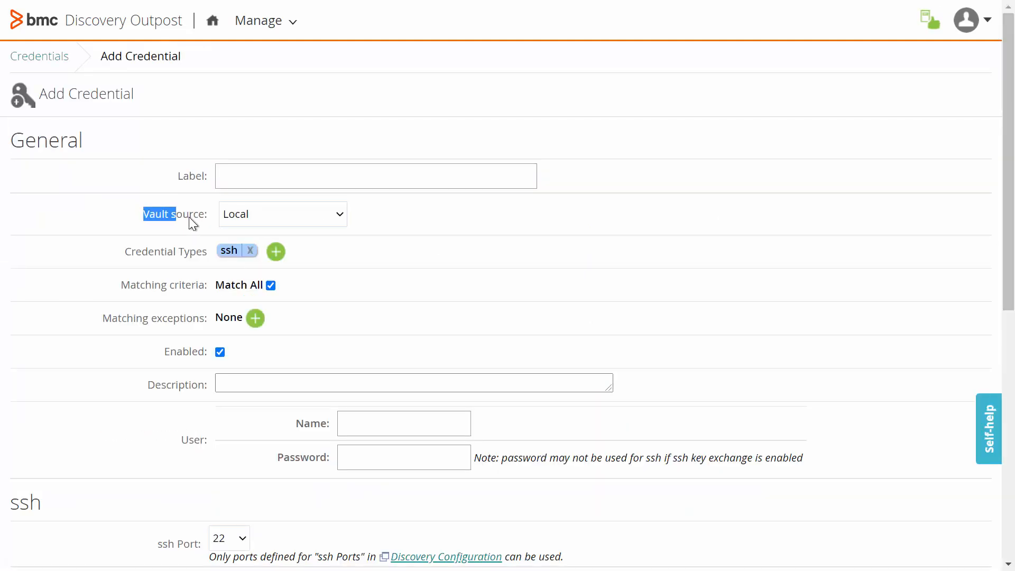
click(269, 218)
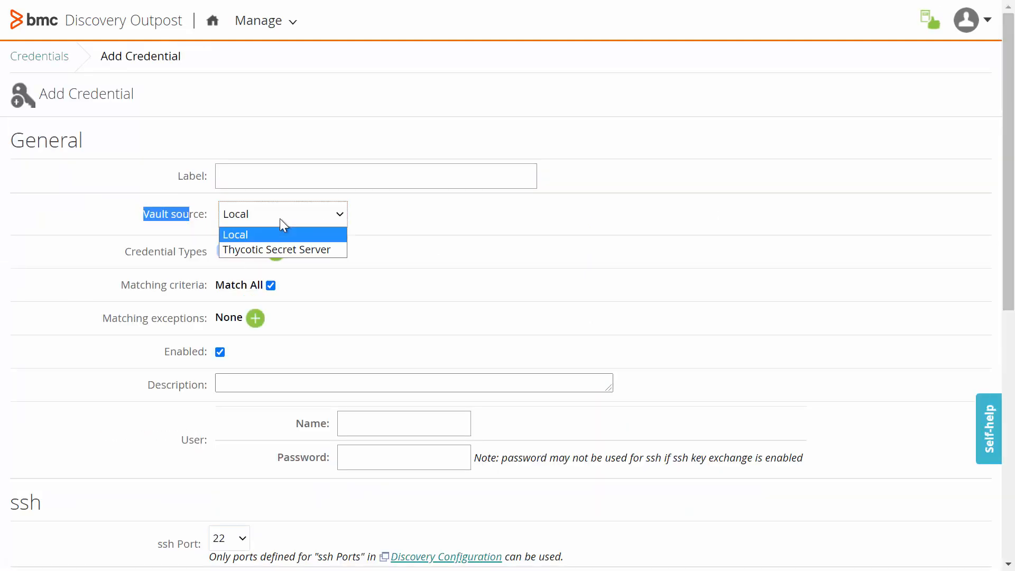
click(283, 250)
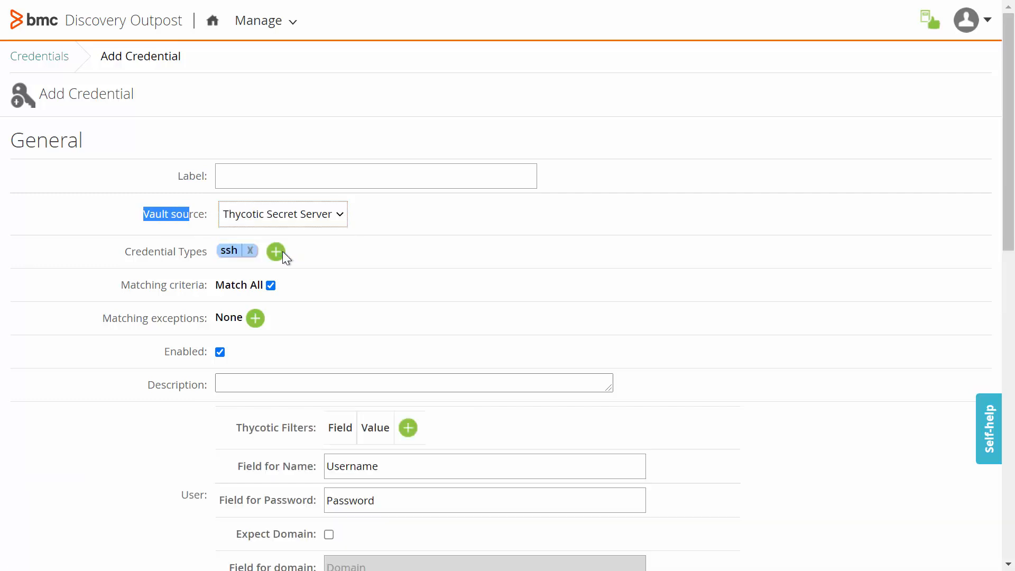
Label the credential test thycotic
click(339, 176)
text(test)
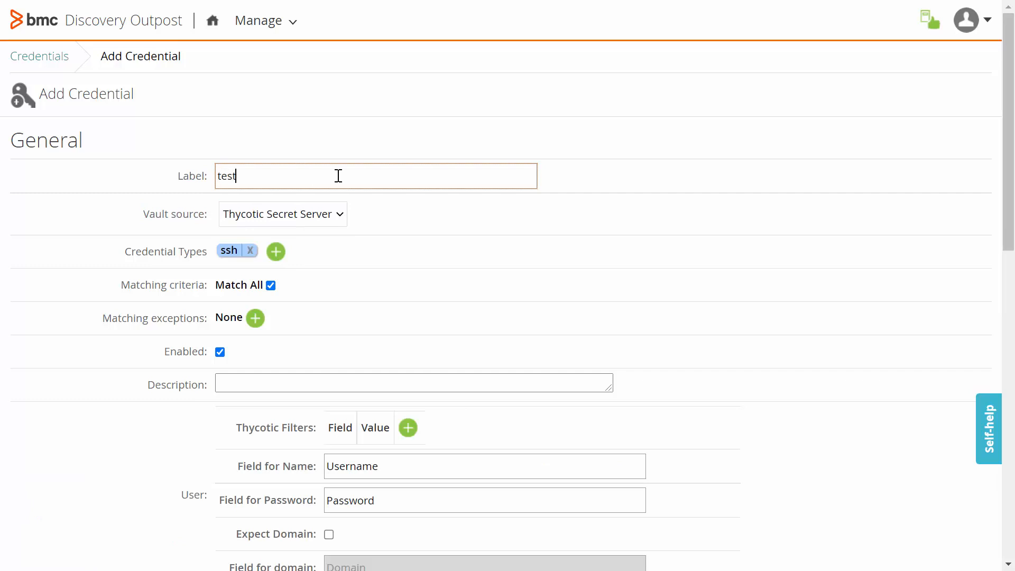
text( thycotic)
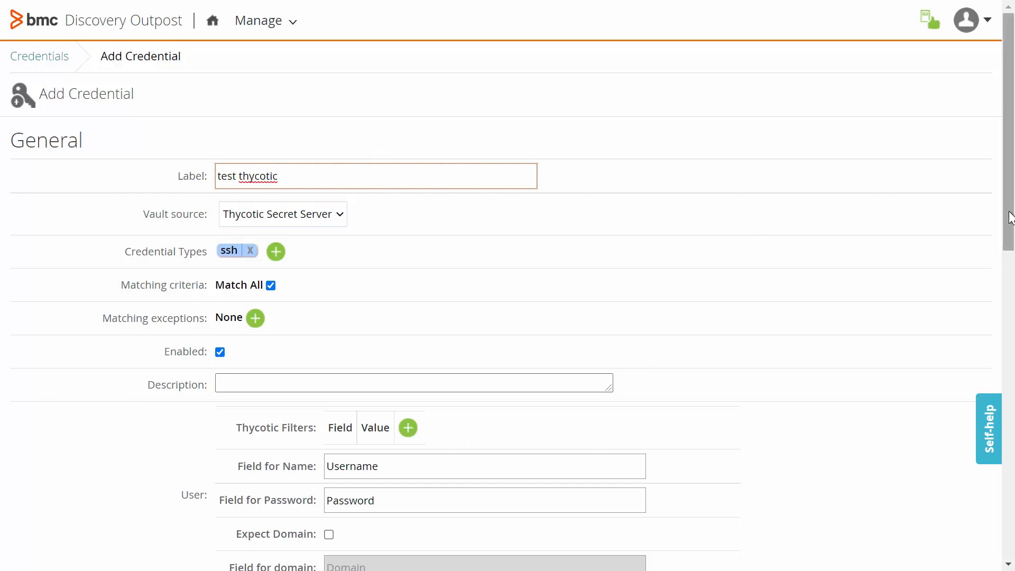
Add a Thycotic filter with field Secret Name and value vl-tlv-bcm-qa08, copied from the secret in Thycotic Secret Server
scroll(1003, 224, down, 2)
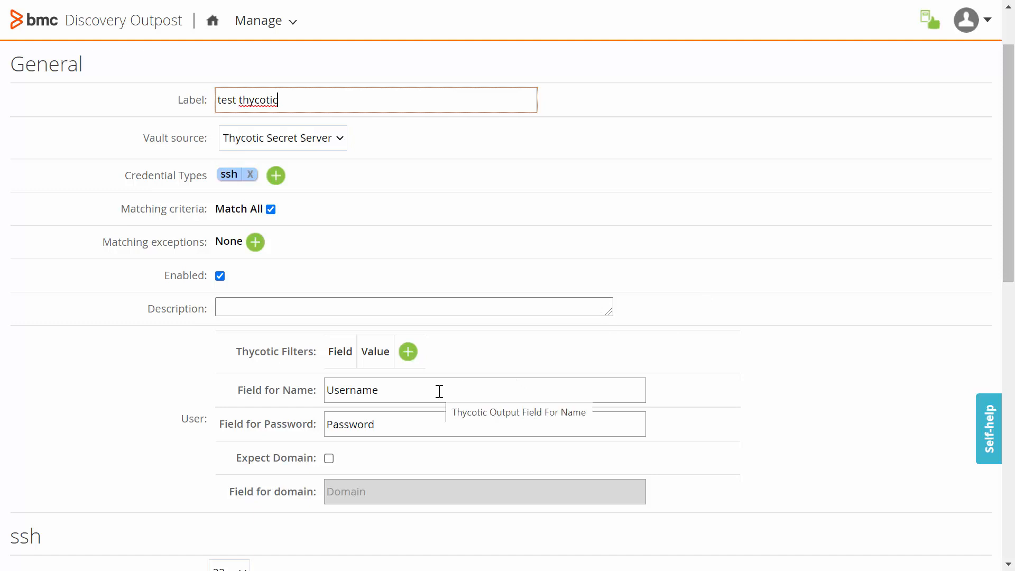
click(407, 352)
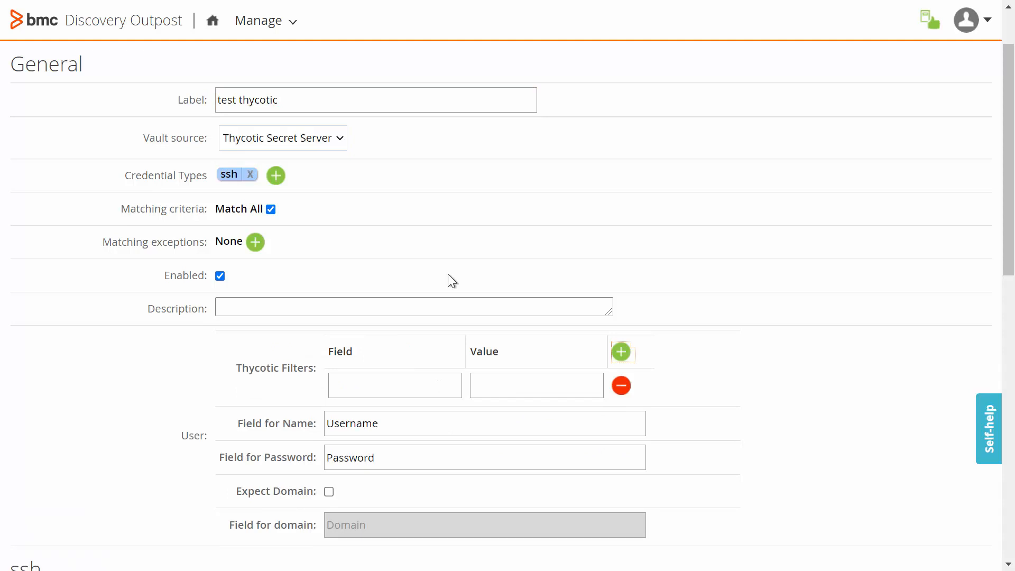
key(ctrl+Tab)
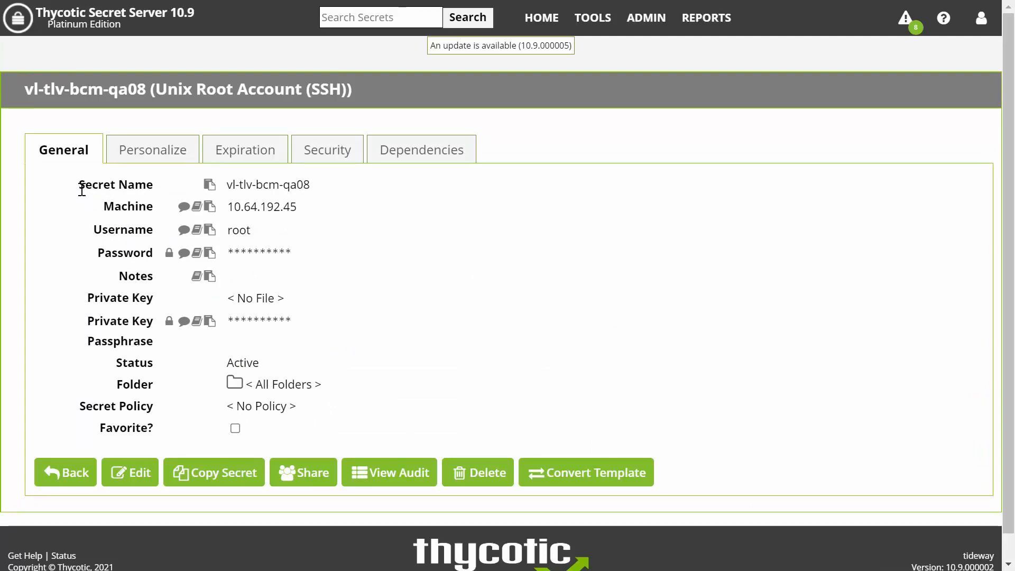
drag(79, 186, 153, 189)
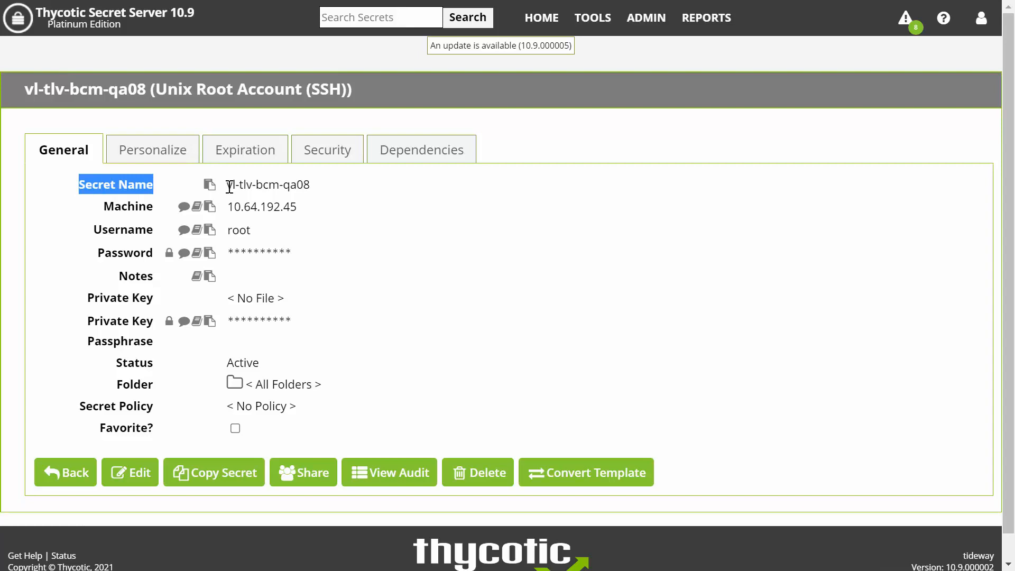
drag(227, 186, 317, 191)
drag(152, 189, 78, 181)
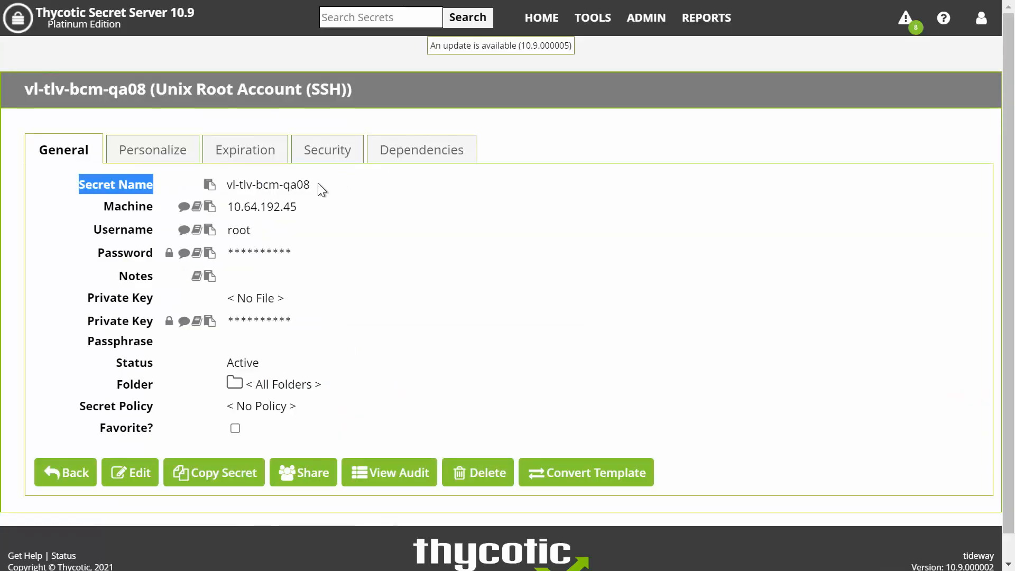
drag(318, 185, 227, 185)
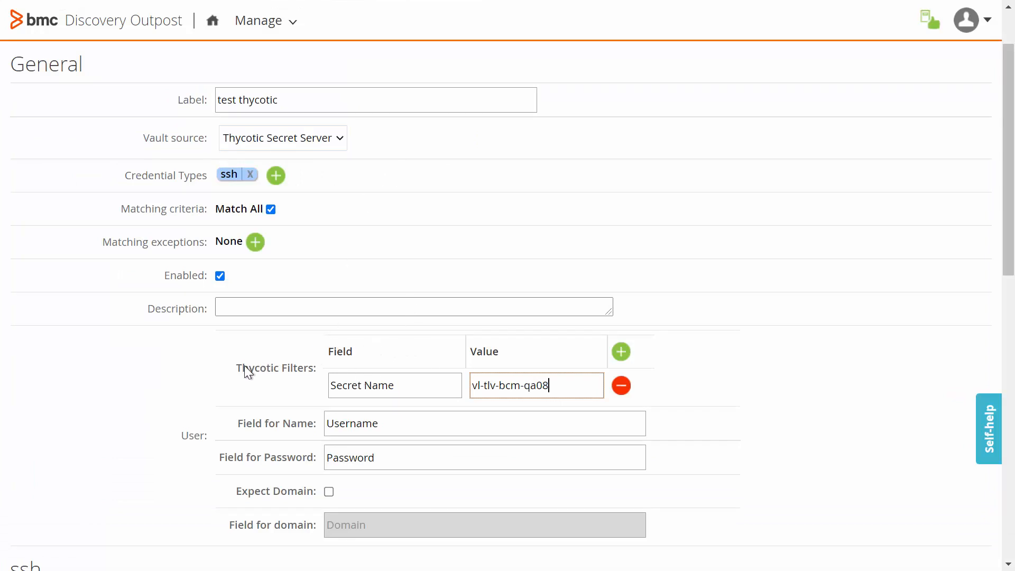
Examine the Thycotic filter's field and value entries
drag(236, 368, 281, 365)
drag(394, 383, 335, 377)
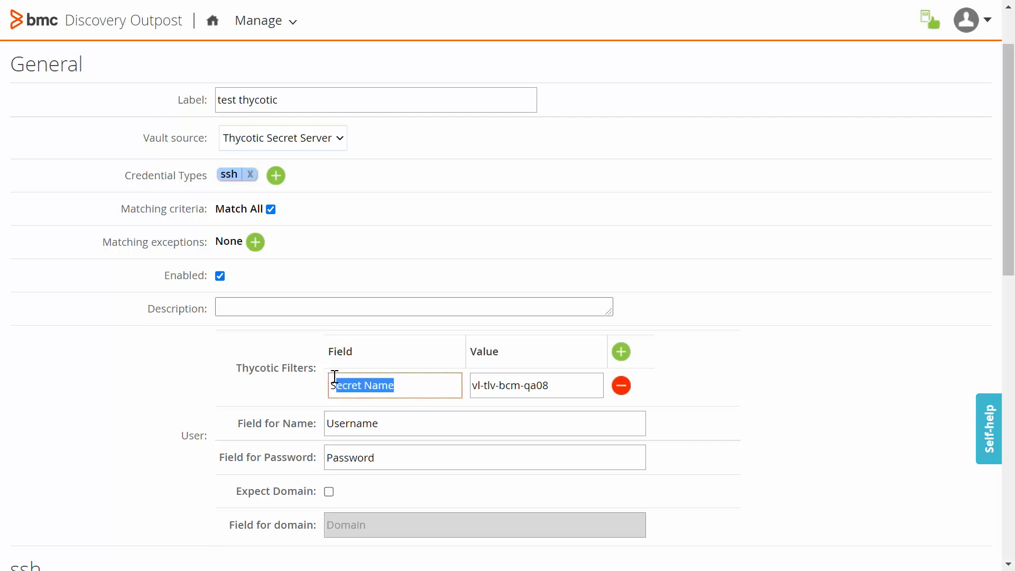
click(408, 387)
key(shift+Left)
key(shift+Left)
key(shift+Left)
key(shift+Left)
key(shift+Left)
key(shift+Left)
key(shift+Left)
key(shift+Left)
key(shift+Left)
key(shift+Left)
key(shift+Left)
drag(550, 385, 458, 382)
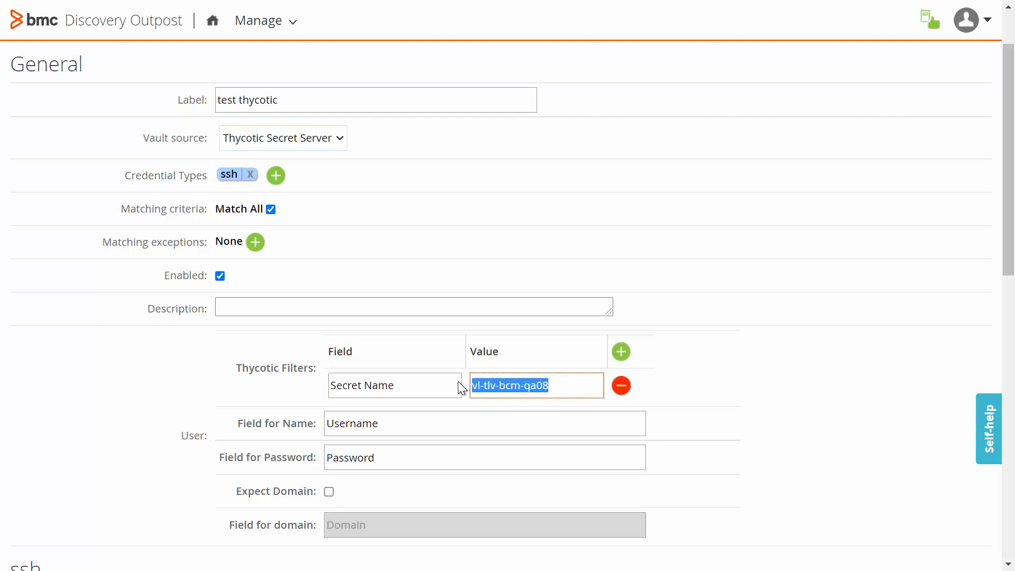
Add a second Thycotic filter with field Username, copied from the secret in Thycotic Secret Server, and value root
click(623, 350)
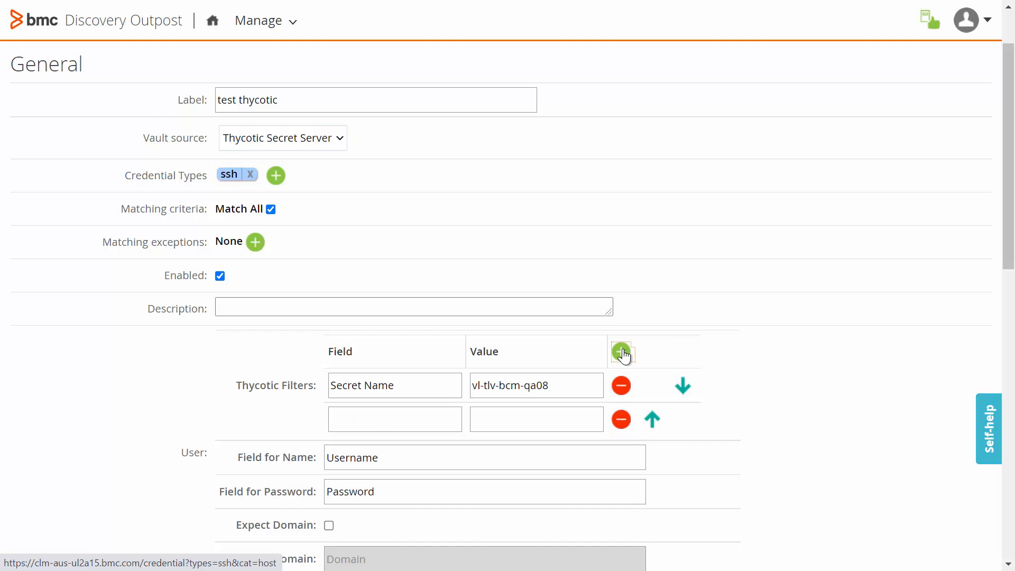
key(alt+Tab)
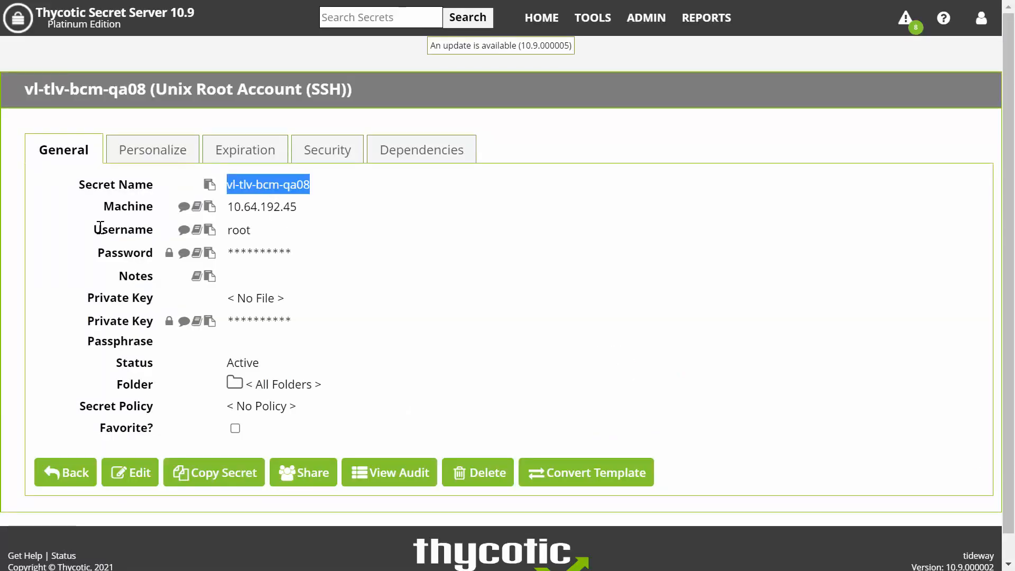
drag(94, 230, 152, 228)
key(ctrl+c)
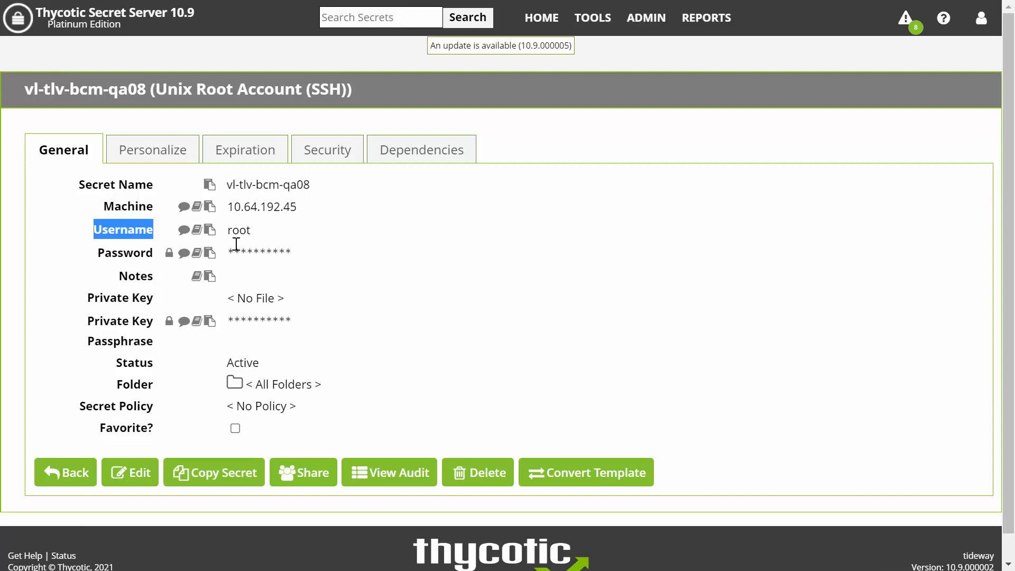
key(alt+Tab)
key(alt+Tab)
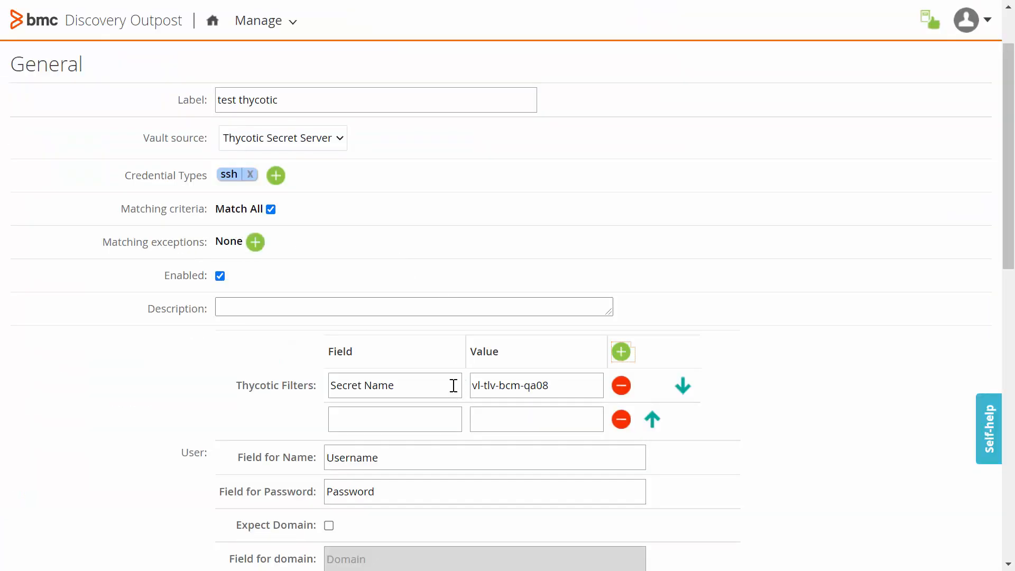
click(378, 422)
key(ctrl+v)
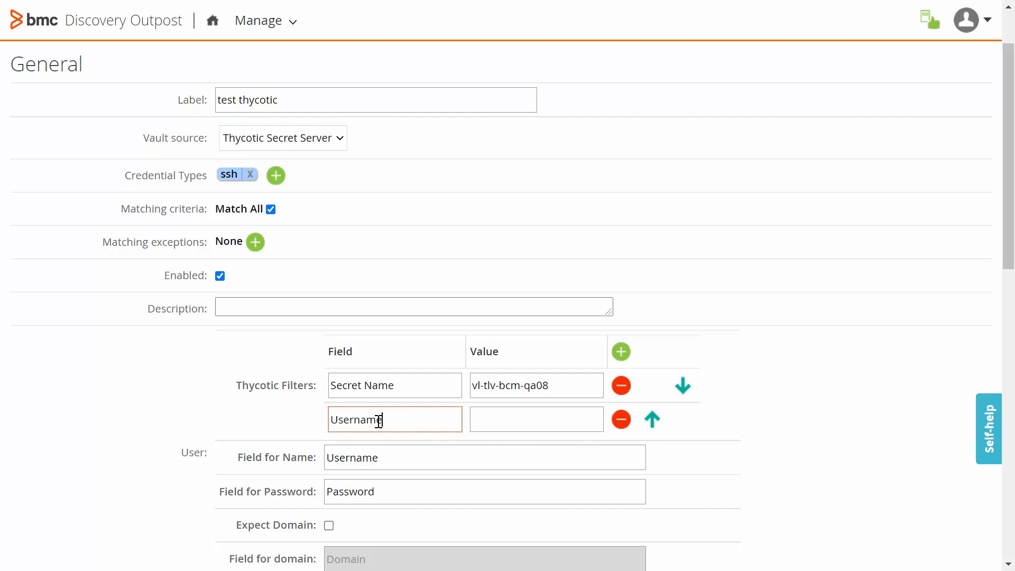
click(529, 424)
text(root)
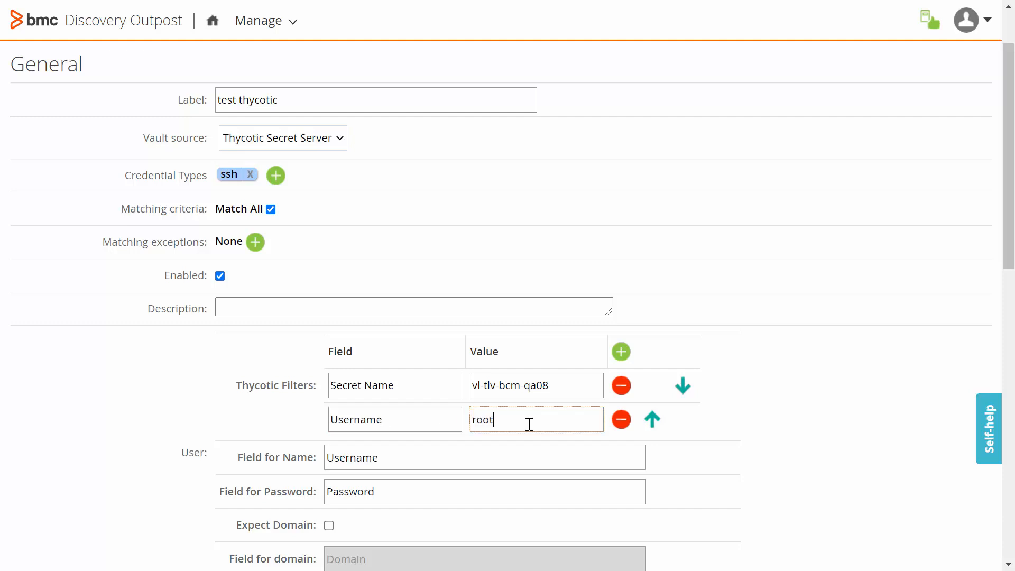
Compare the Field for Name and Field for Password entries with the secret's Username and Password field labels
double_click(359, 458)
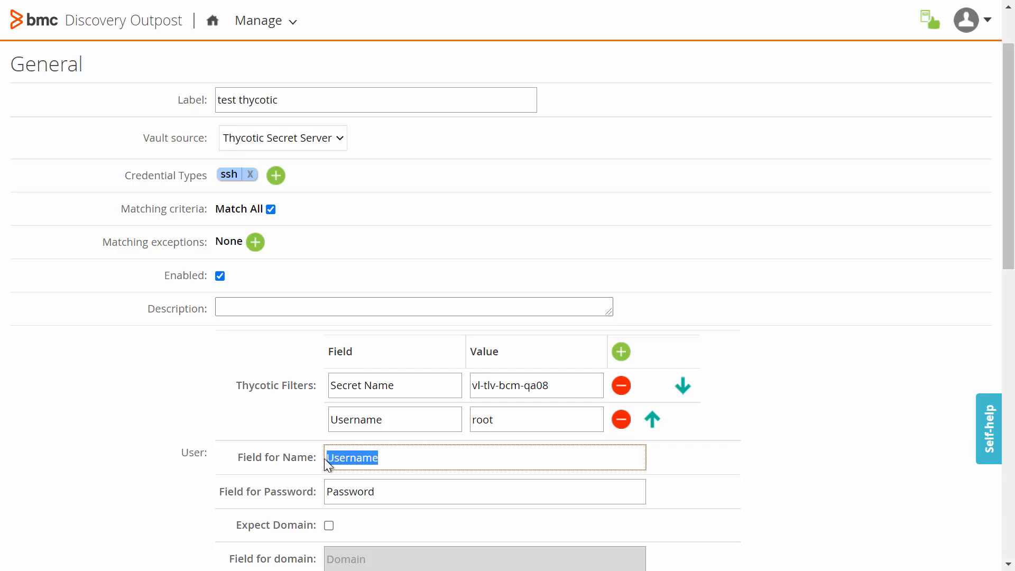
drag(392, 500, 324, 495)
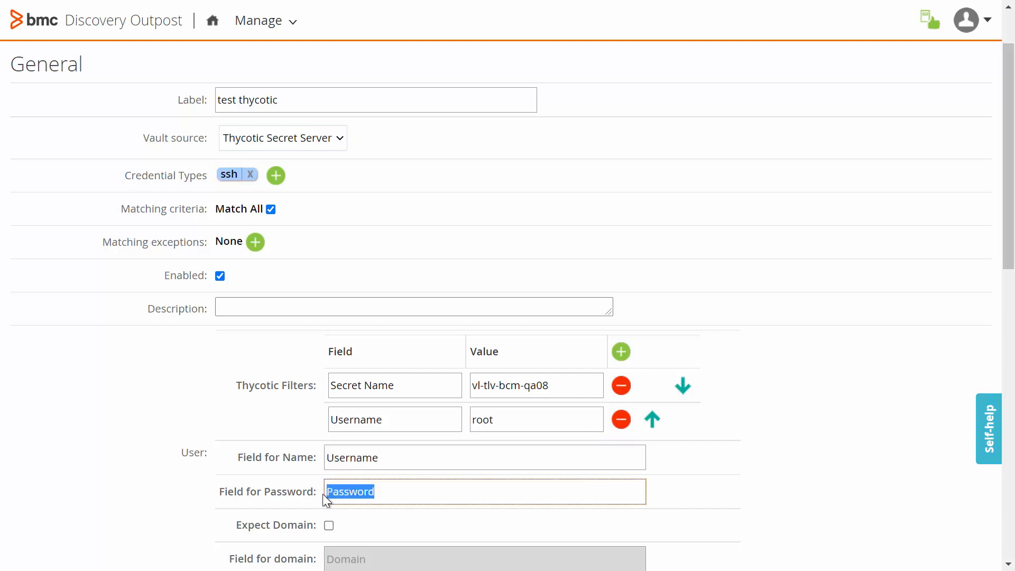
key(alt+Tab)
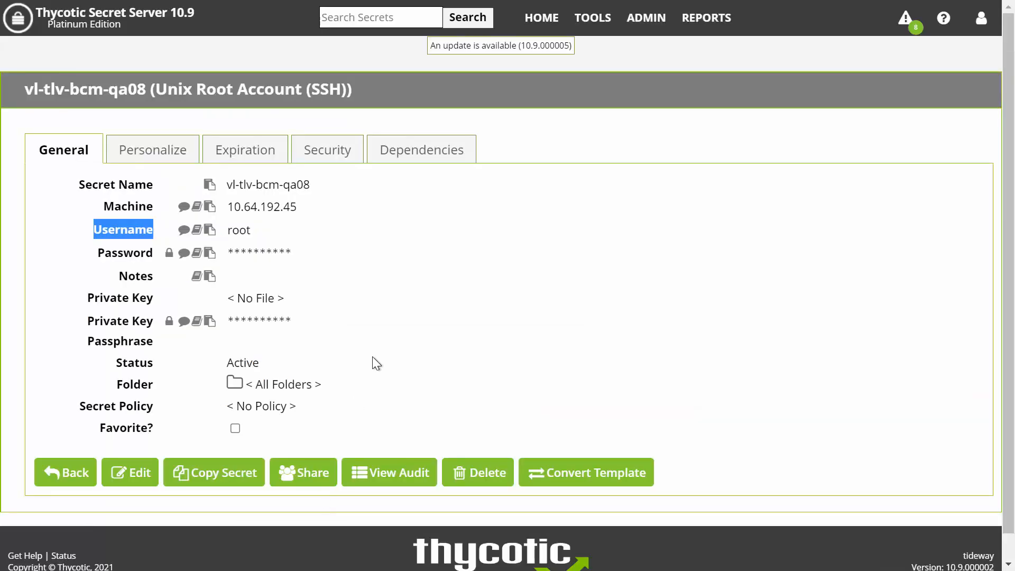
click(134, 231)
double_click(134, 231)
double_click(128, 250)
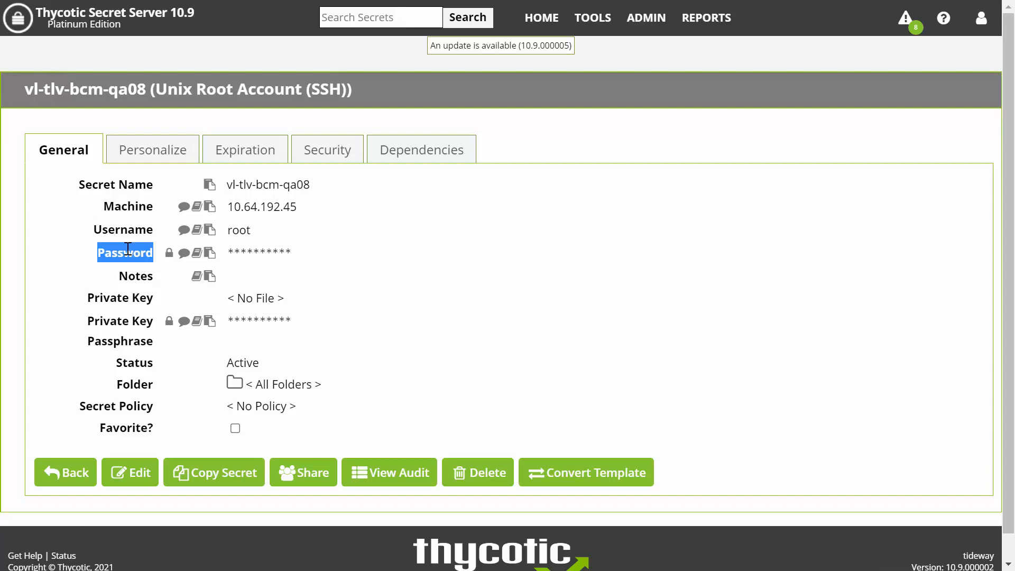
key(alt+Tab)
Apply the new credential settings
scroll(999, 399, down, 10)
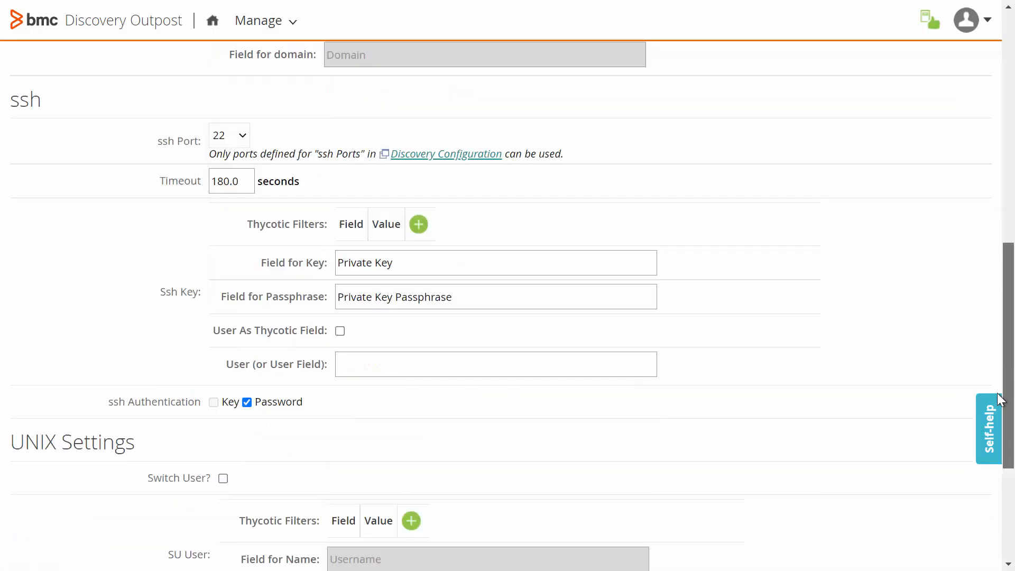
scroll(1000, 399, down, 5)
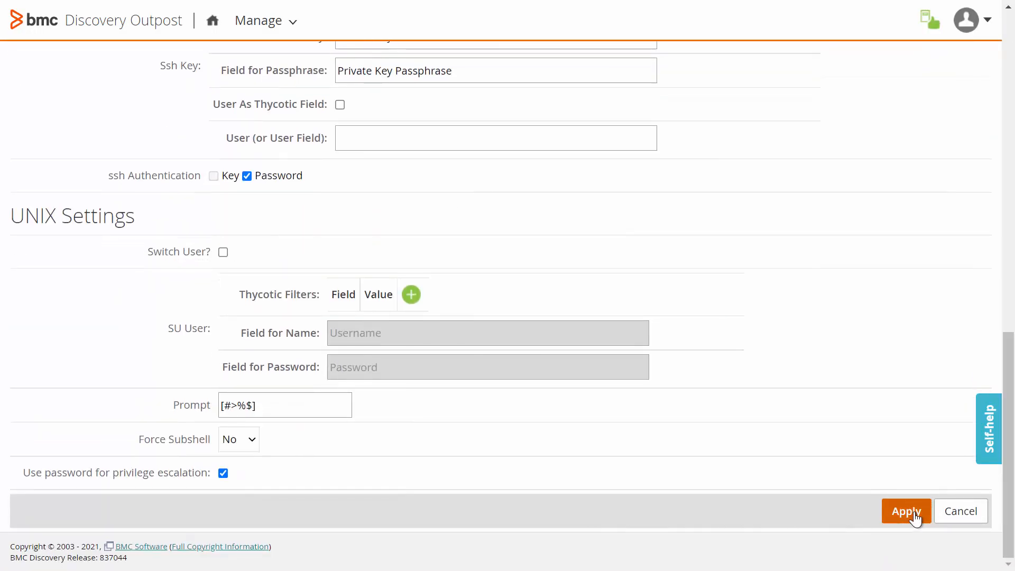
click(907, 511)
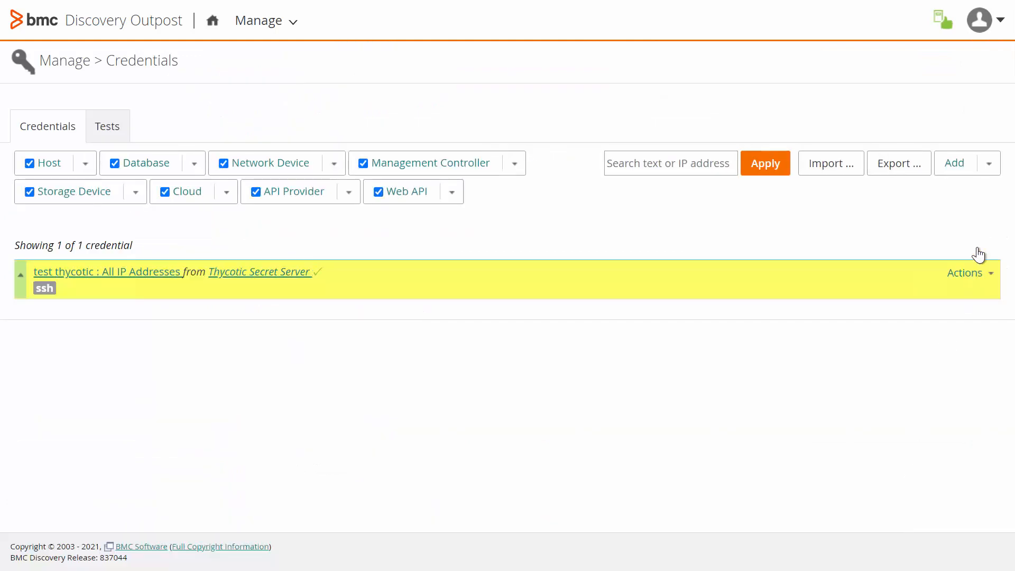
Test the credential against IP address 10.64.192.45, copied from the secret's Machine field
click(986, 280)
click(958, 337)
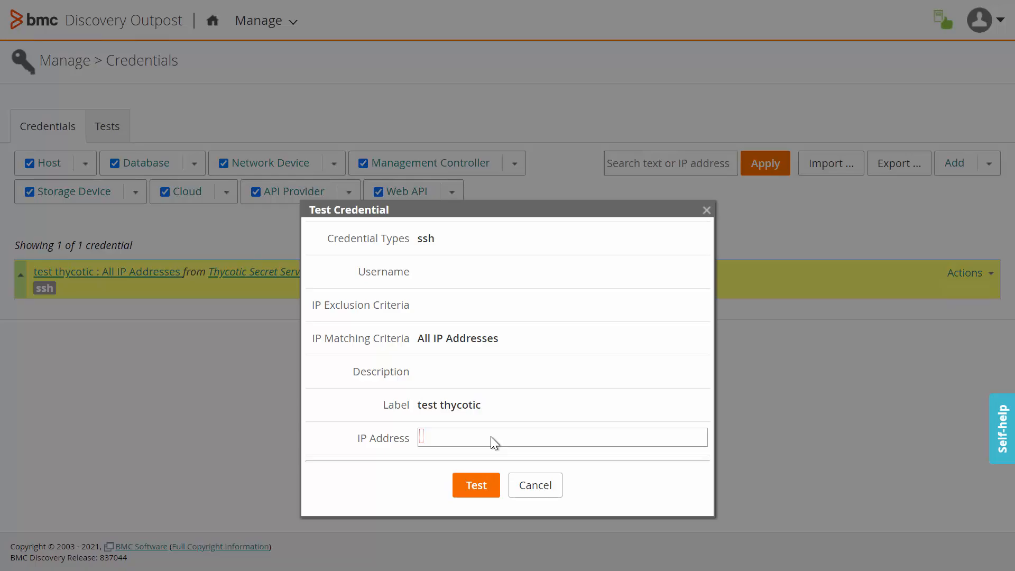
key(alt+Tab)
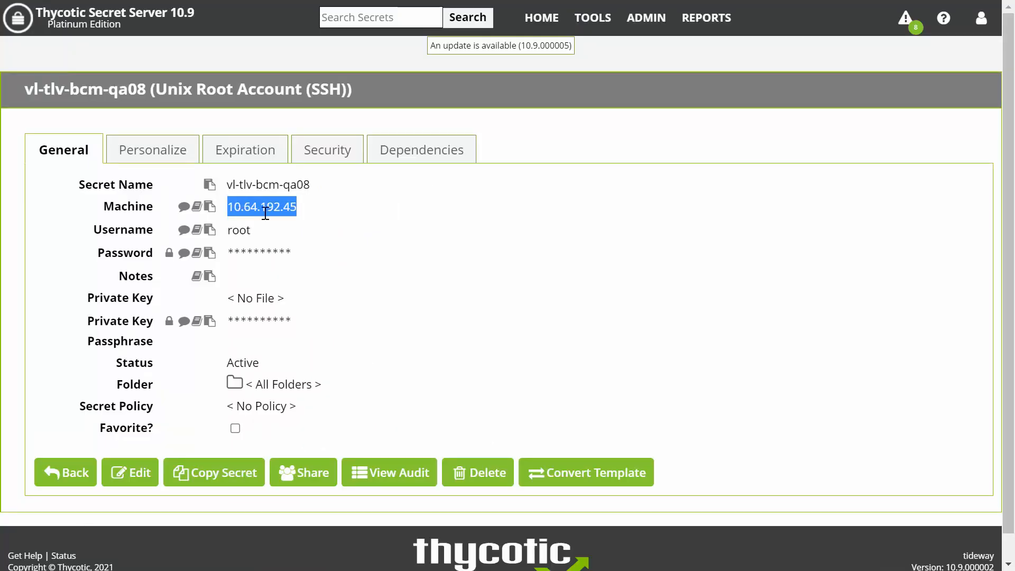
drag(299, 208, 229, 209)
key(ctrl+c)
key(ctrl+Tab)
key(ctrl+Tab)
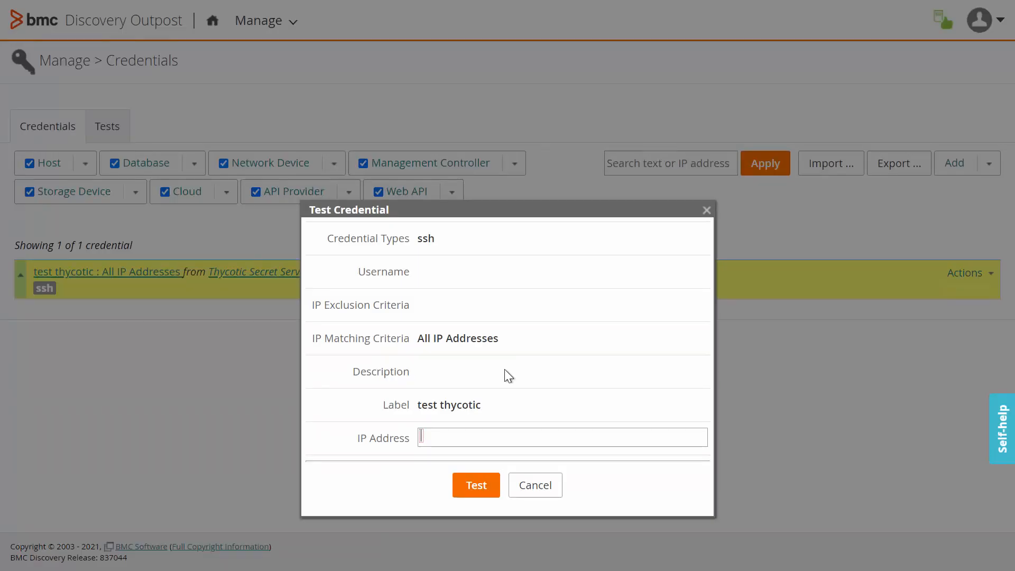
key(ctrl+v)
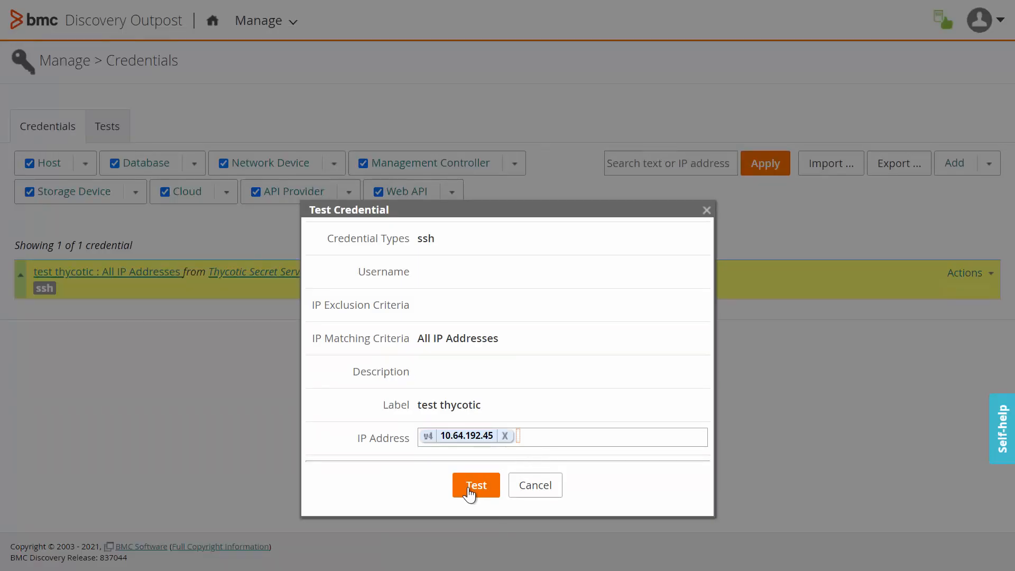
click(474, 486)
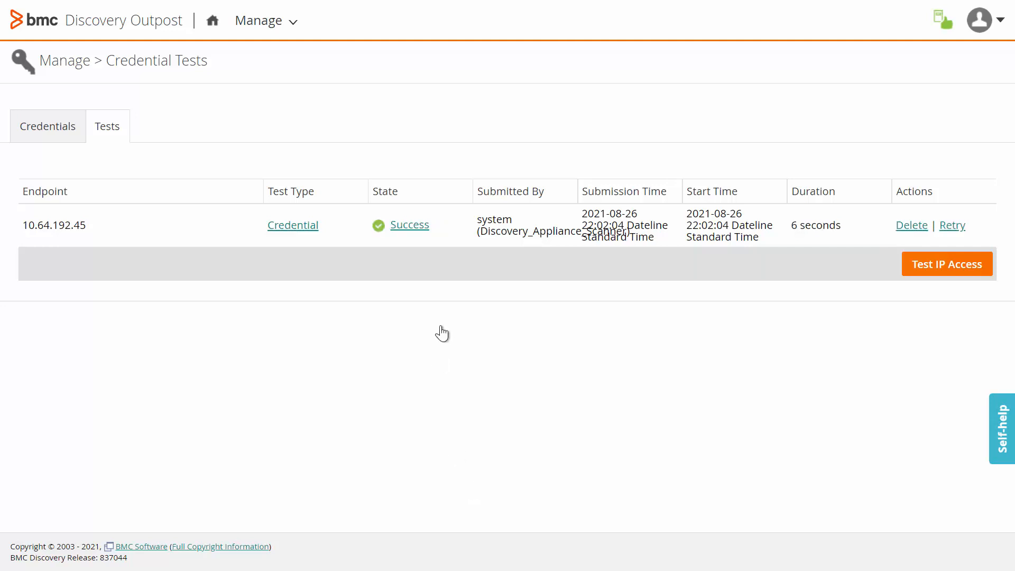
Copy the tested endpoint address and open the Discovery page on the main appliance
drag(76, 224, 17, 222)
click(37, 228)
drag(85, 227, 31, 227)
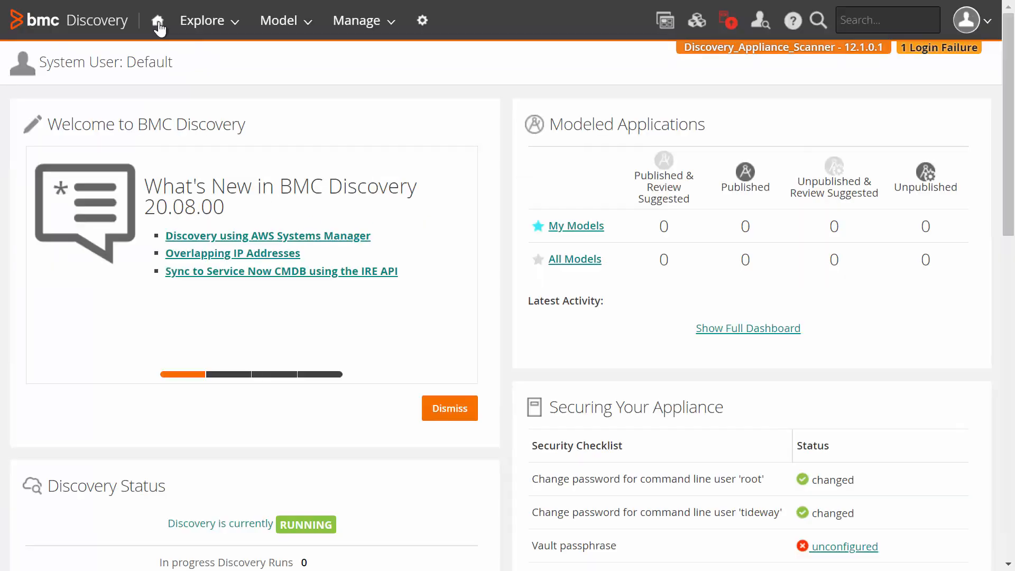
click(383, 32)
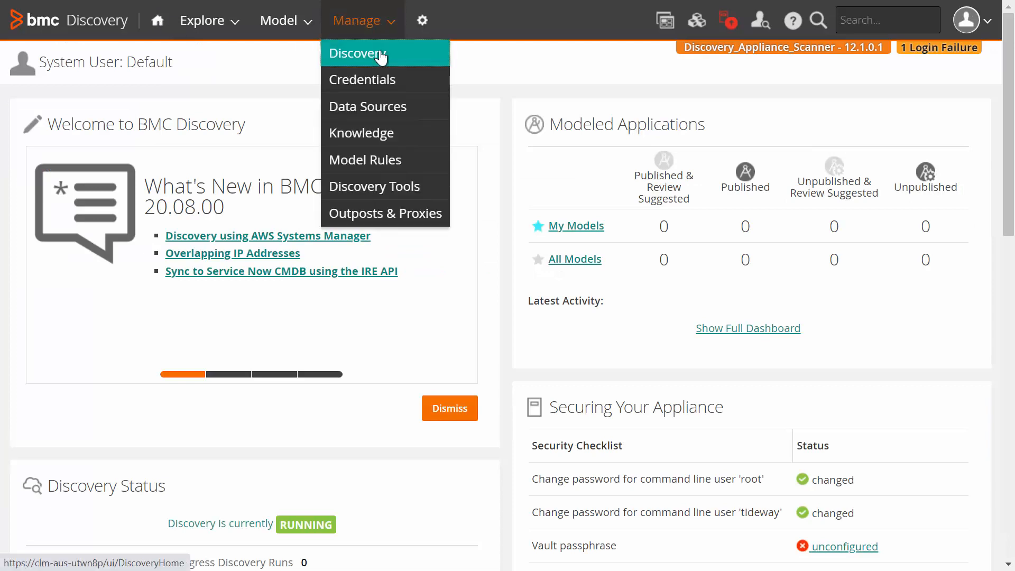
click(380, 54)
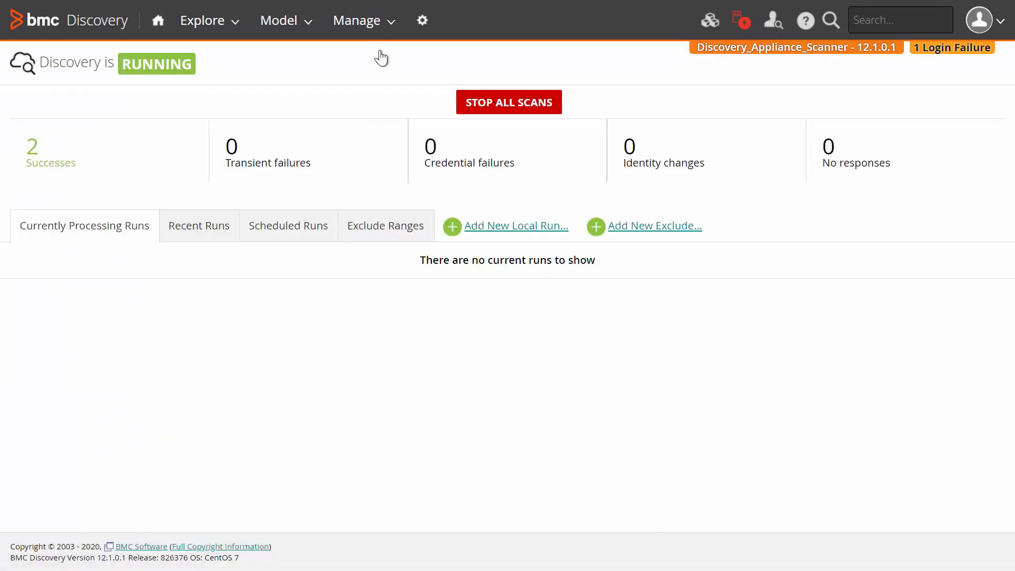
Add a snapshot local run labelled test thycotic for 10.64.192.45, scoped via the outpost clm-aus-ul2a15
click(551, 233)
click(319, 112)
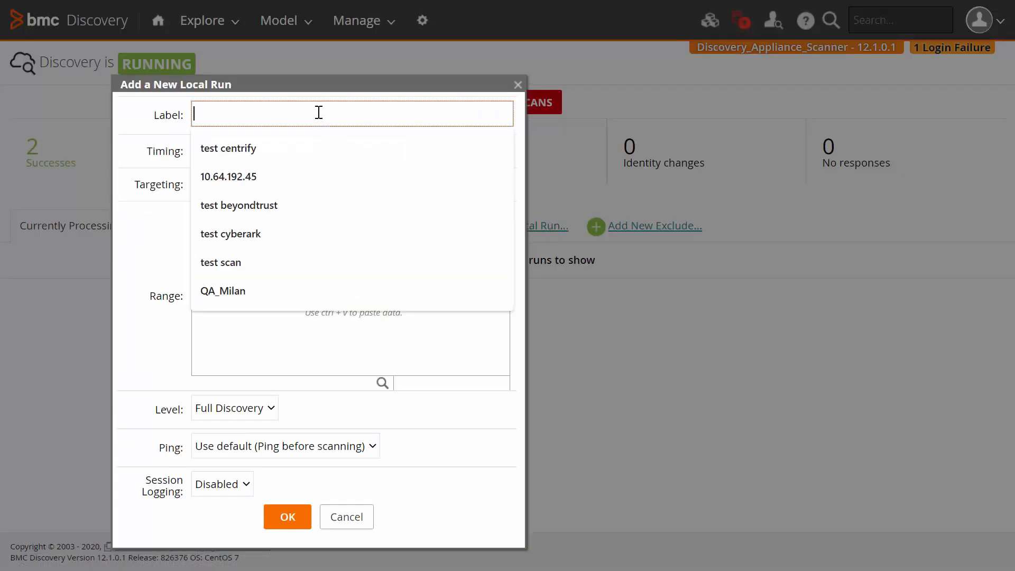
text(test thycotic)
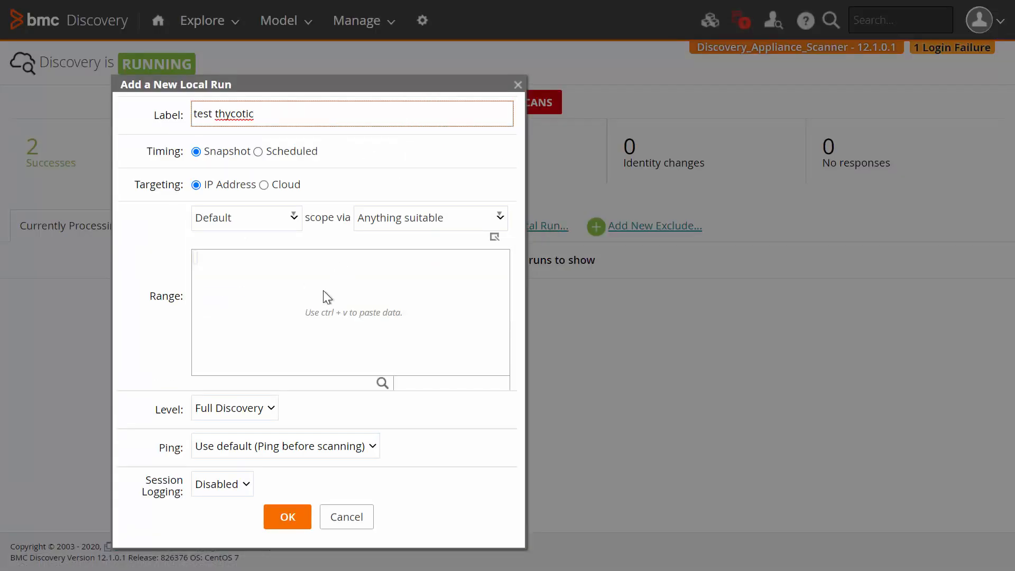
click(356, 277)
key(ctrl+v)
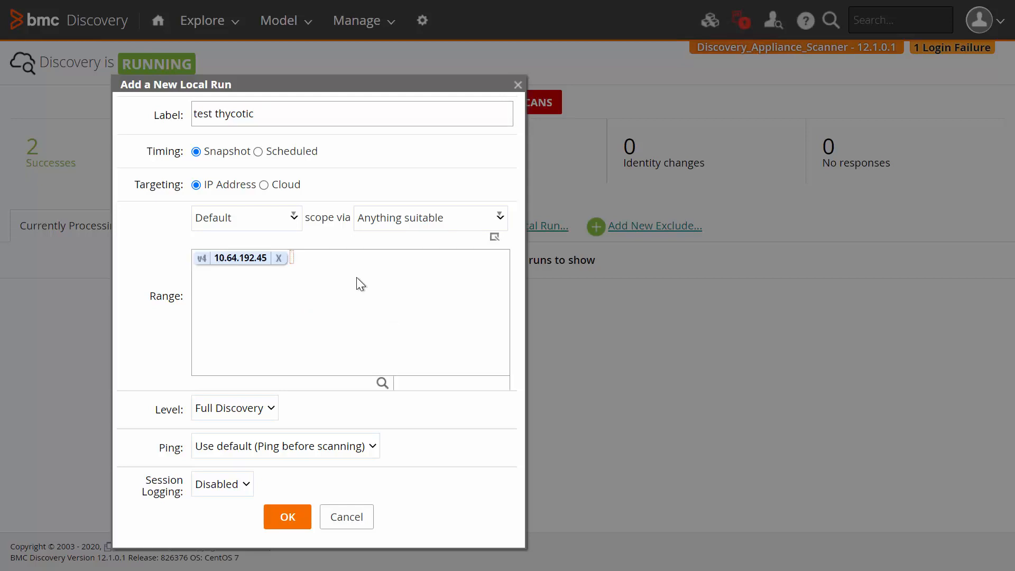
click(503, 224)
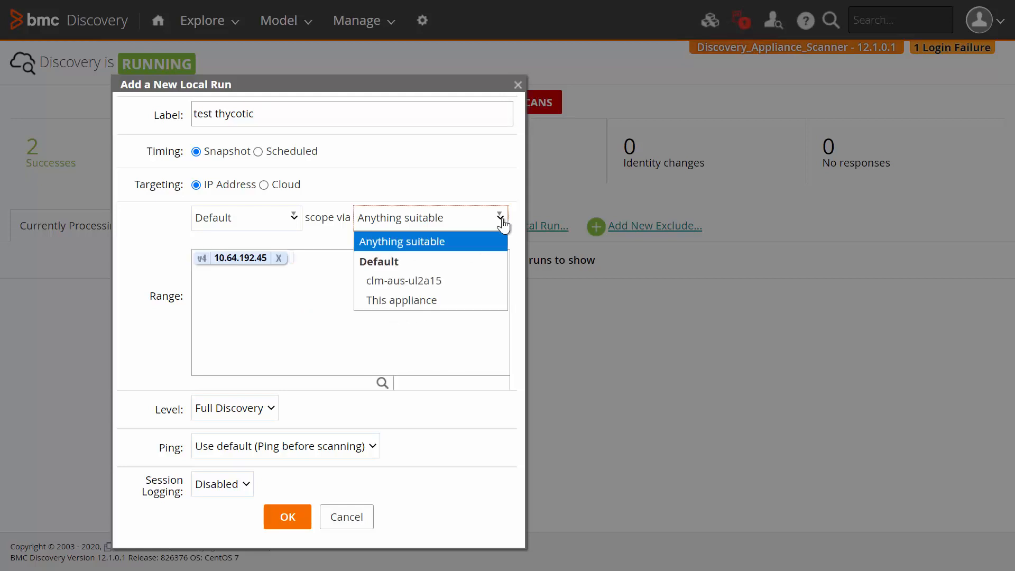
click(421, 282)
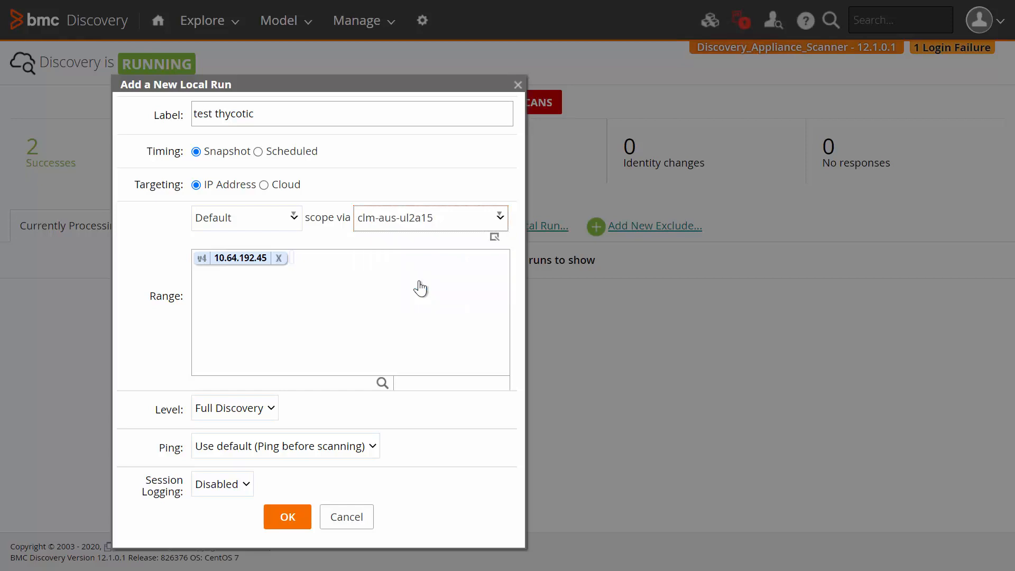
click(281, 516)
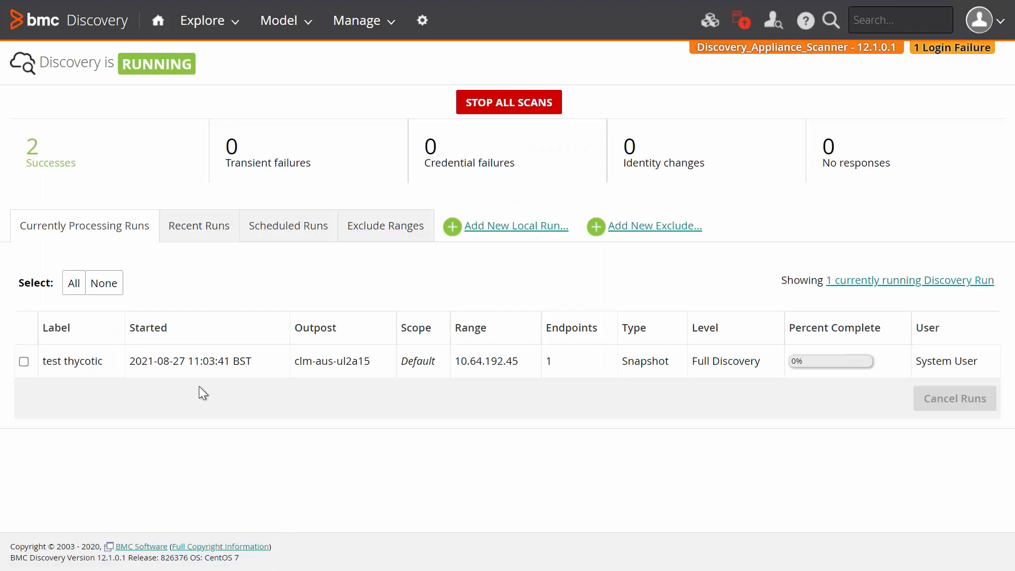
Open the run's discovery access record and examine its inferred entity and credentials used
click(196, 361)
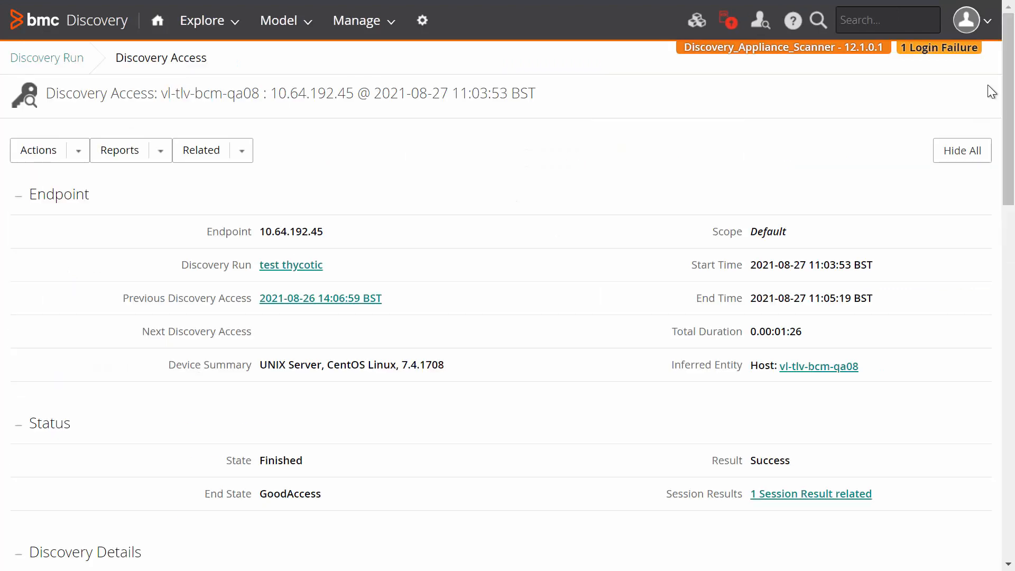
drag(1010, 96, 1010, 98)
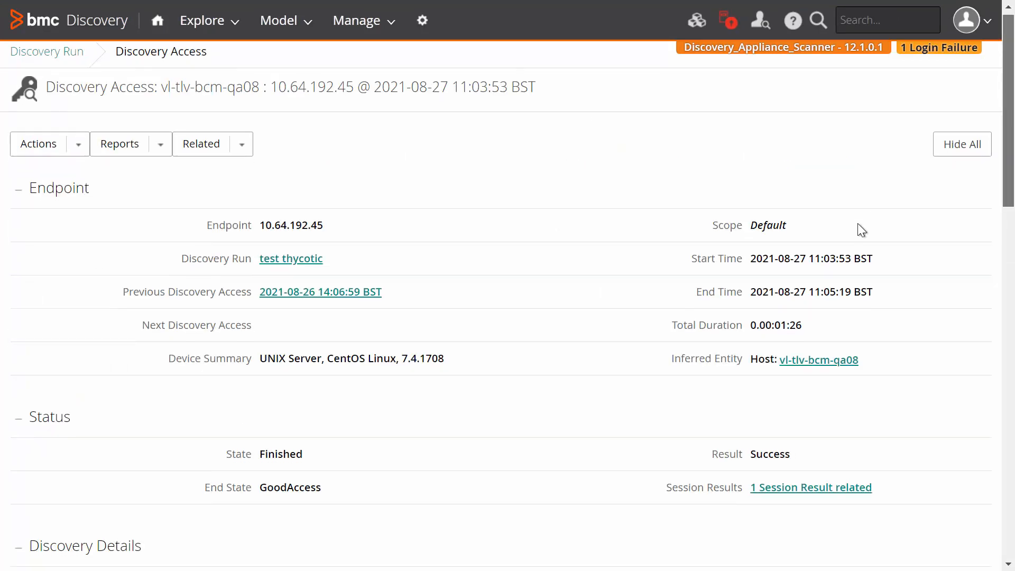
drag(751, 357, 863, 376)
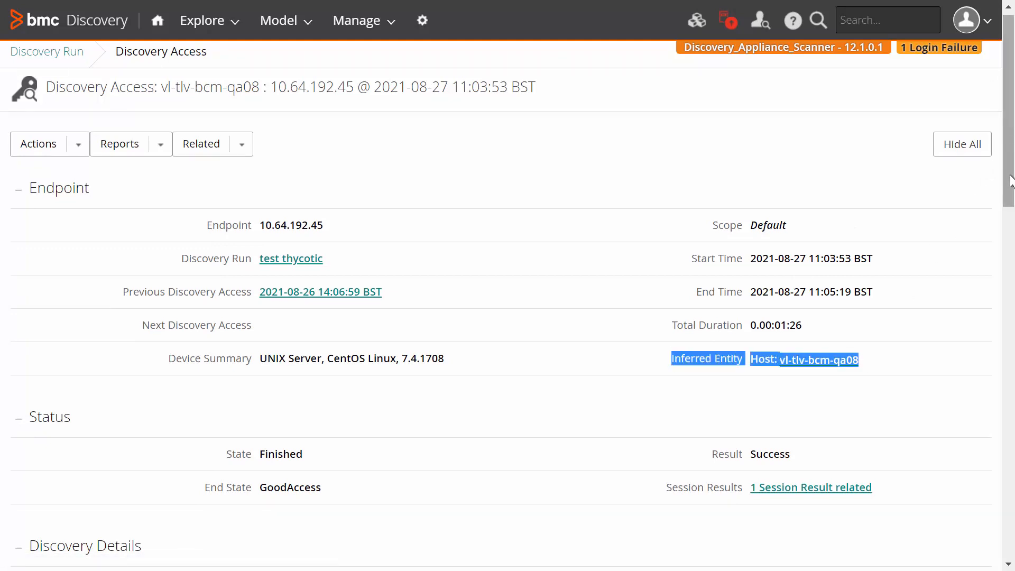
drag(1009, 152, 1009, 206)
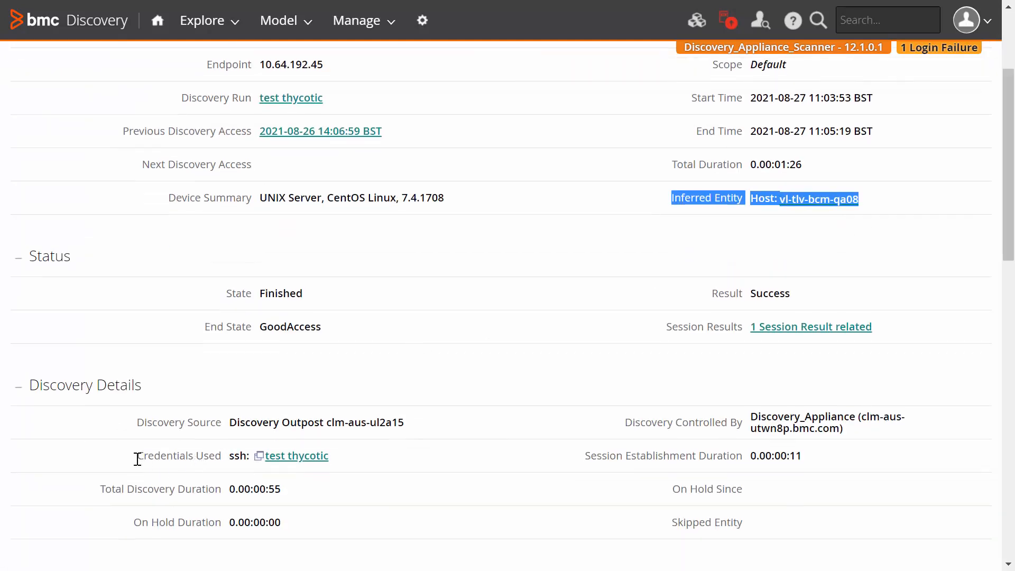
drag(137, 456, 268, 468)
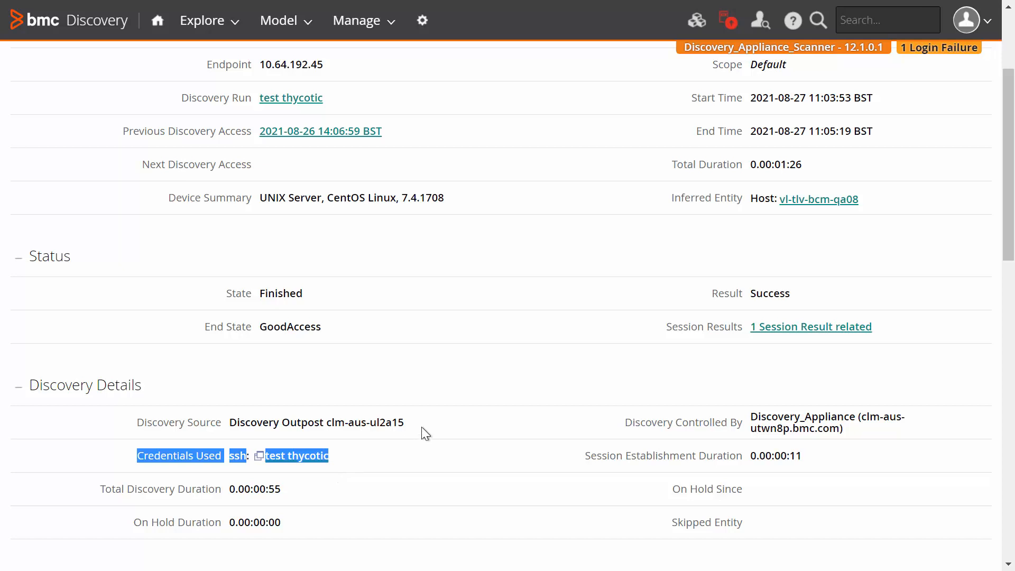
drag(415, 425, 264, 460)
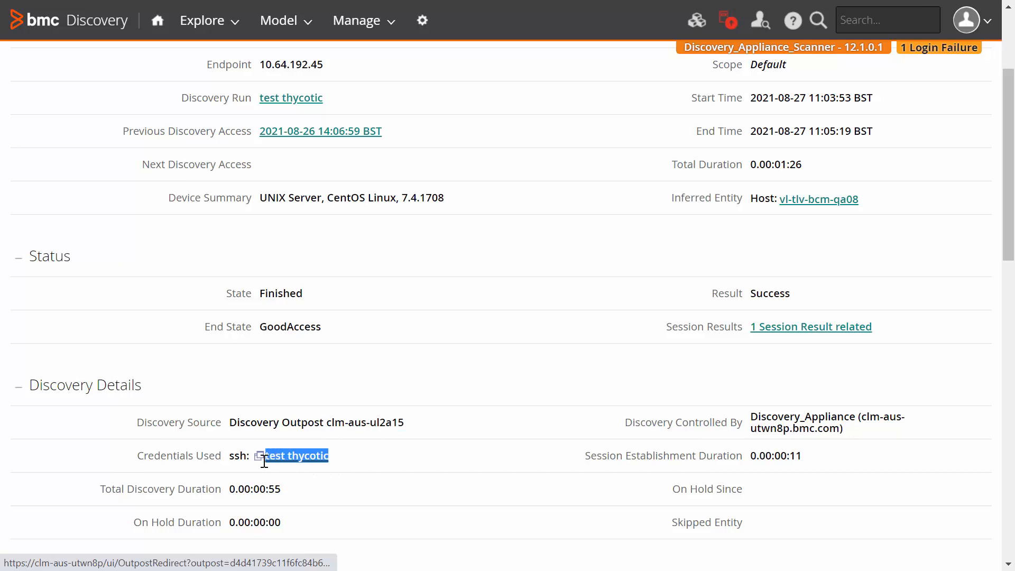